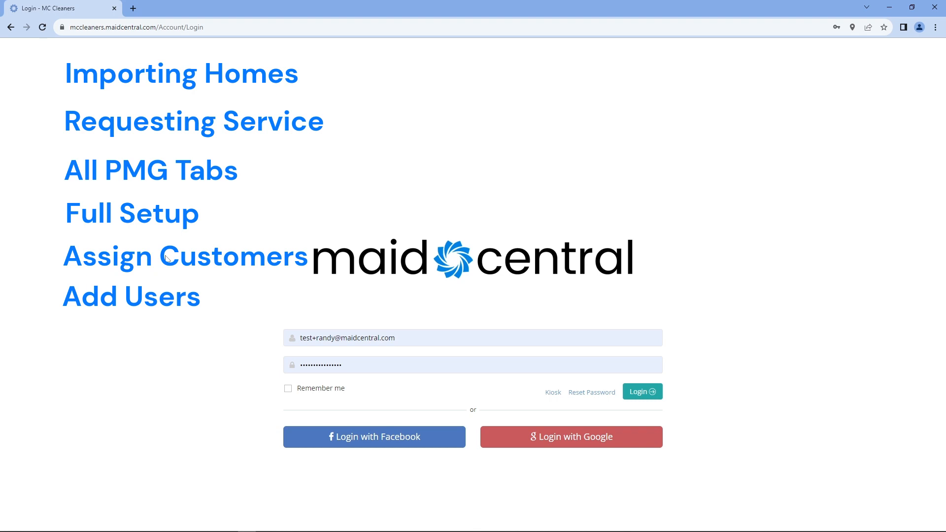
Log in to the MC Cleaners account from the MaidCentral login page
left_click(627, 399)
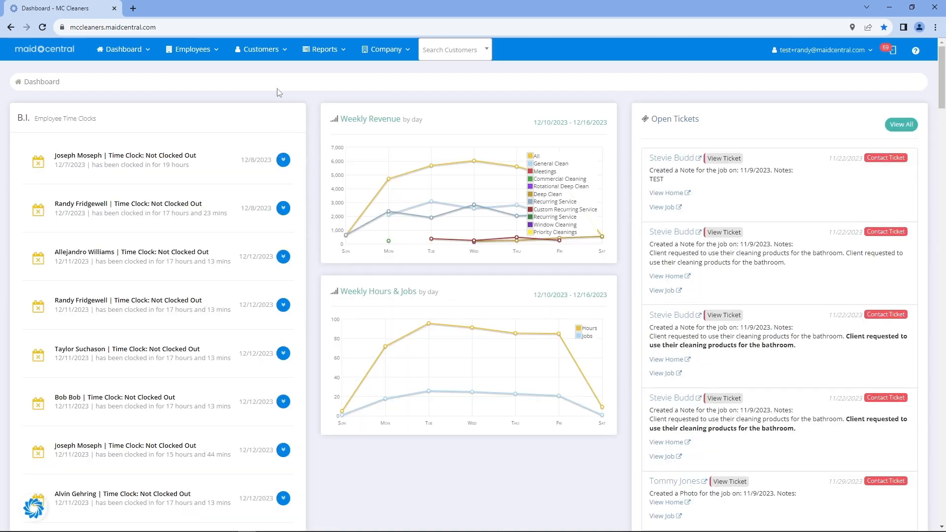
Open Customers > Property Managers and note Verdier Pointe's customer count of 1
left_click(265, 55)
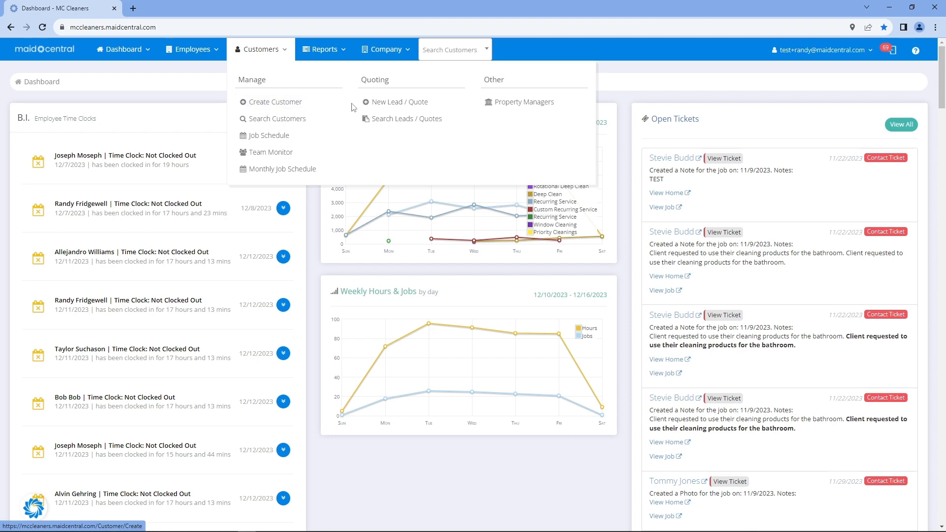
left_click(505, 107)
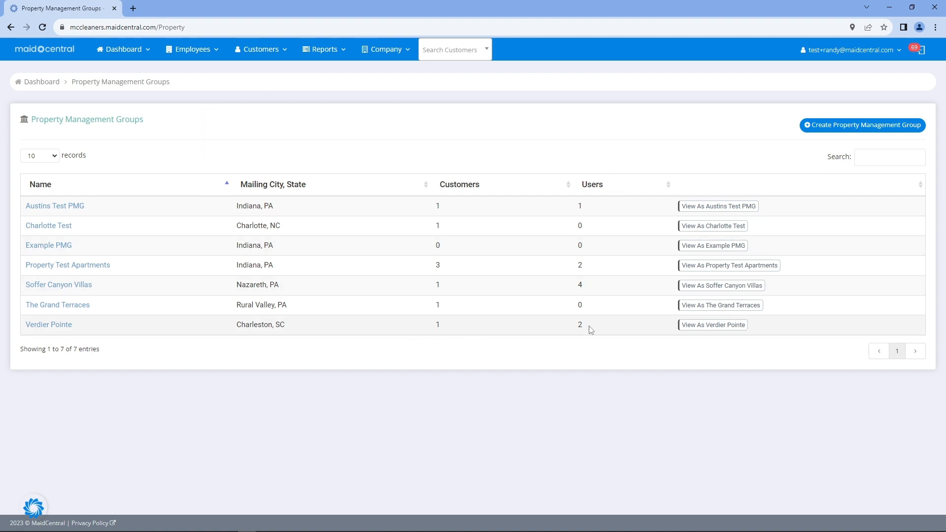
double_click(437, 325)
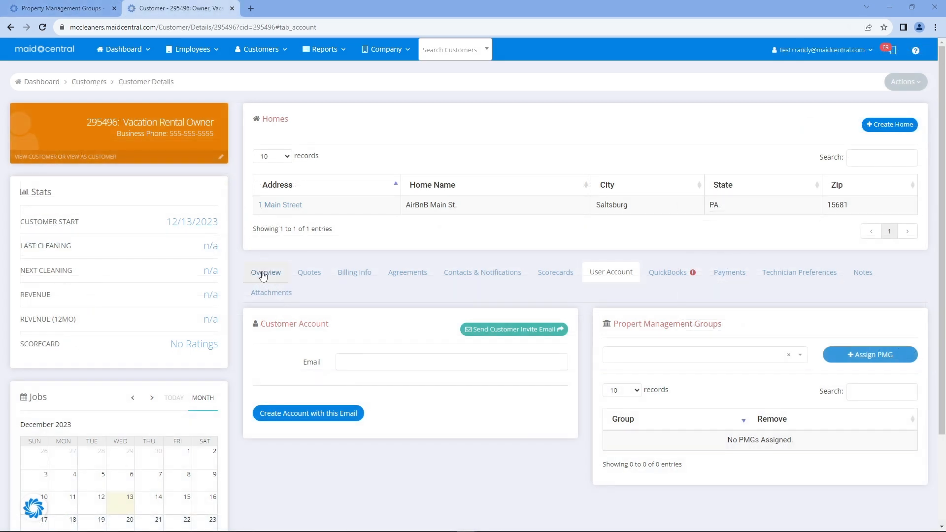
left_click_drag(352, 212, 259, 206)
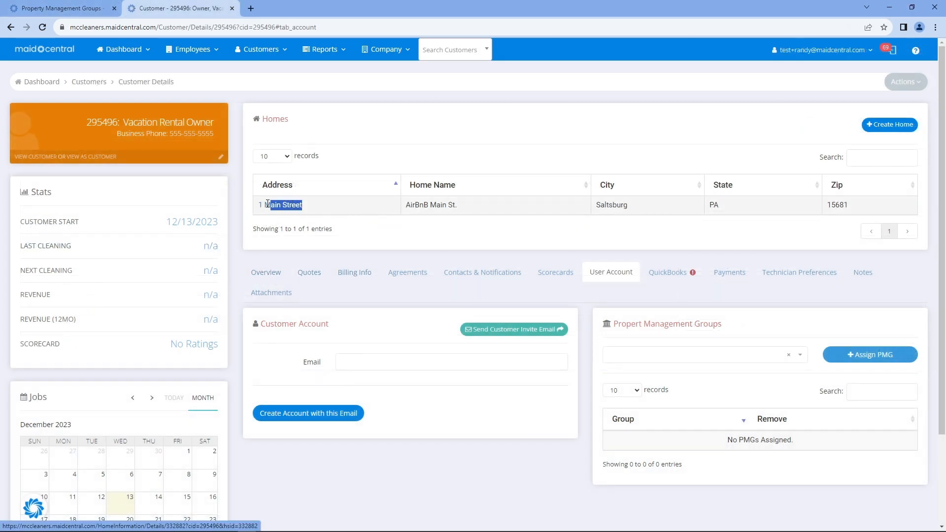
left_click(370, 272)
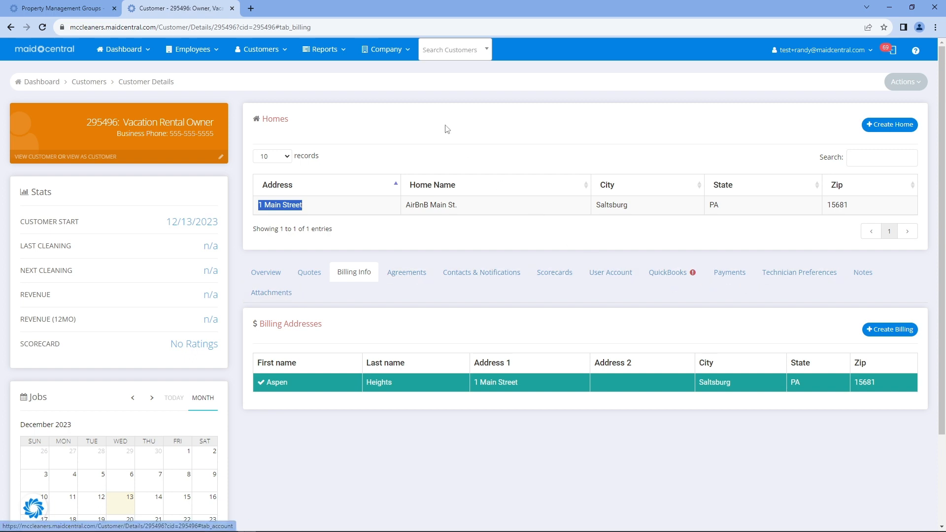
left_click_drag(123, 122, 216, 122)
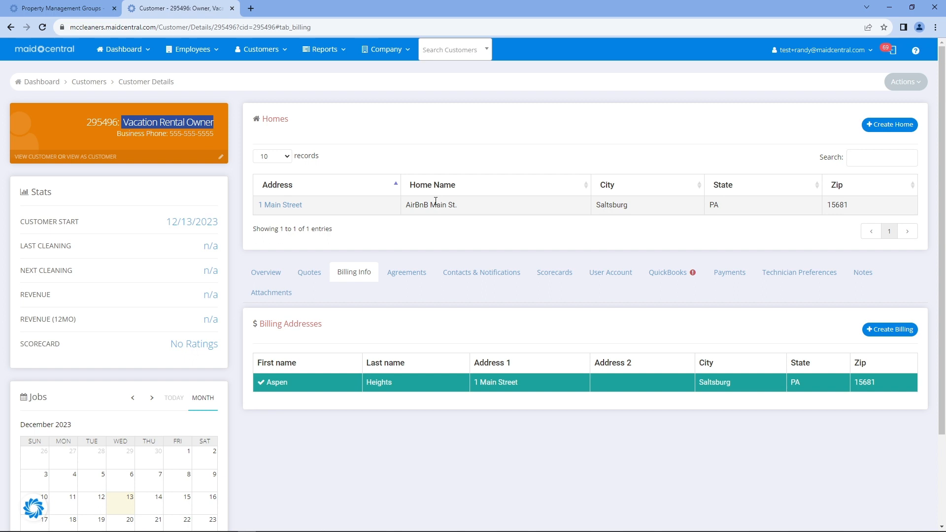
left_click(57, 8)
left_click(433, 427)
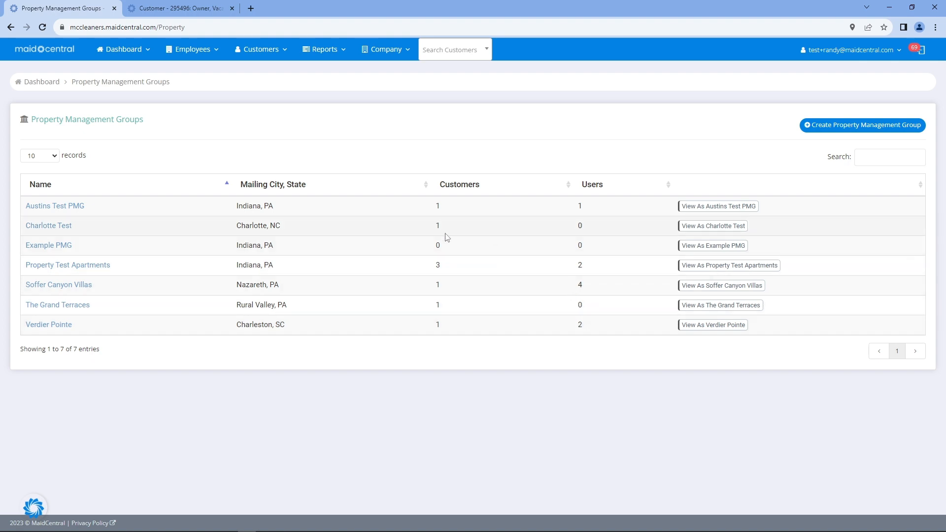
Note Verdier Pointe's customer and user counts, then check the imported customer's user account email
left_click_drag(432, 325, 449, 328)
left_click_drag(586, 325, 574, 324)
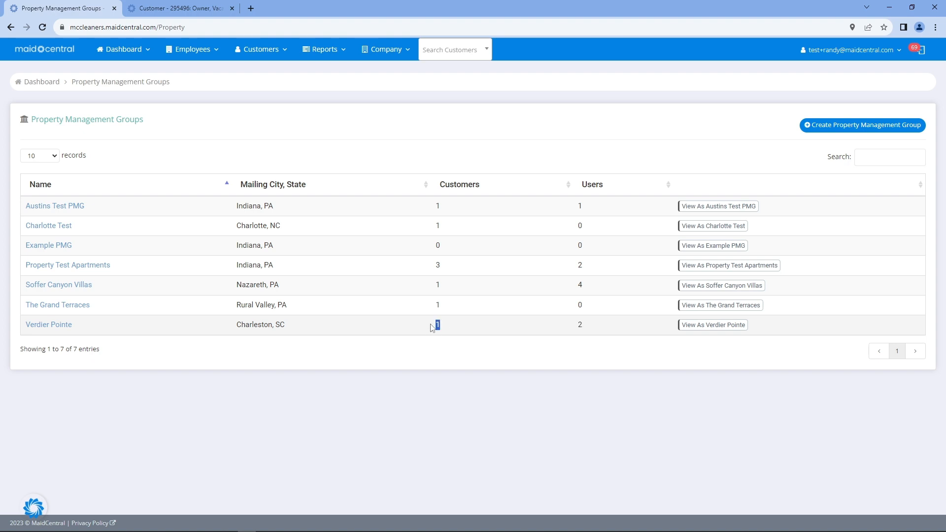
left_click(167, 8)
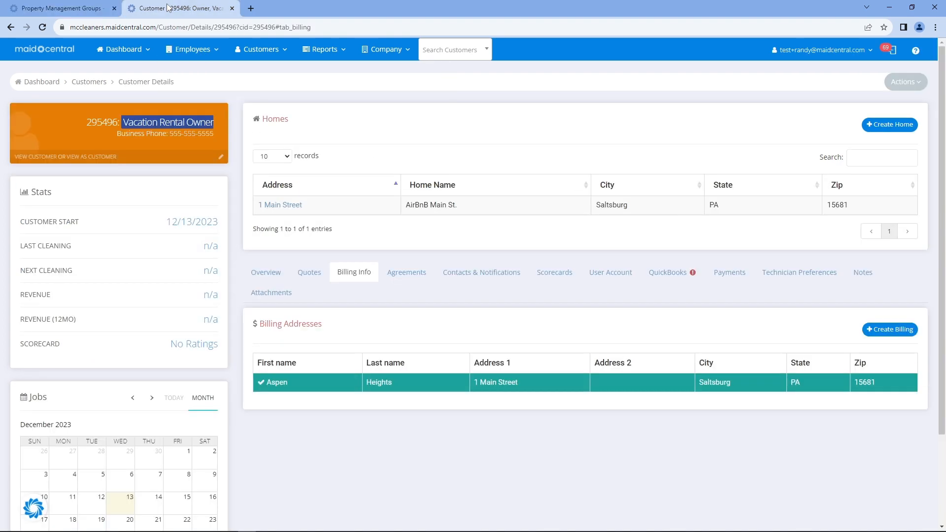
left_click(611, 273)
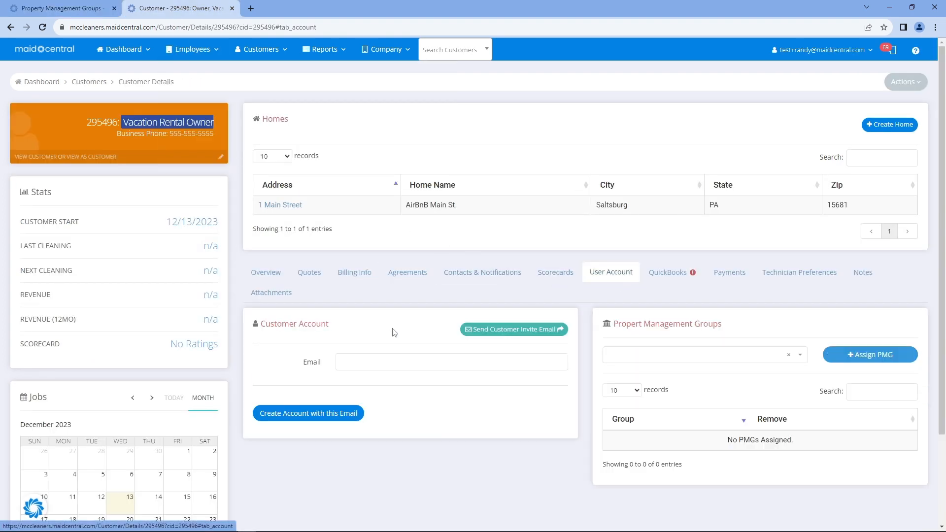
double_click(312, 362)
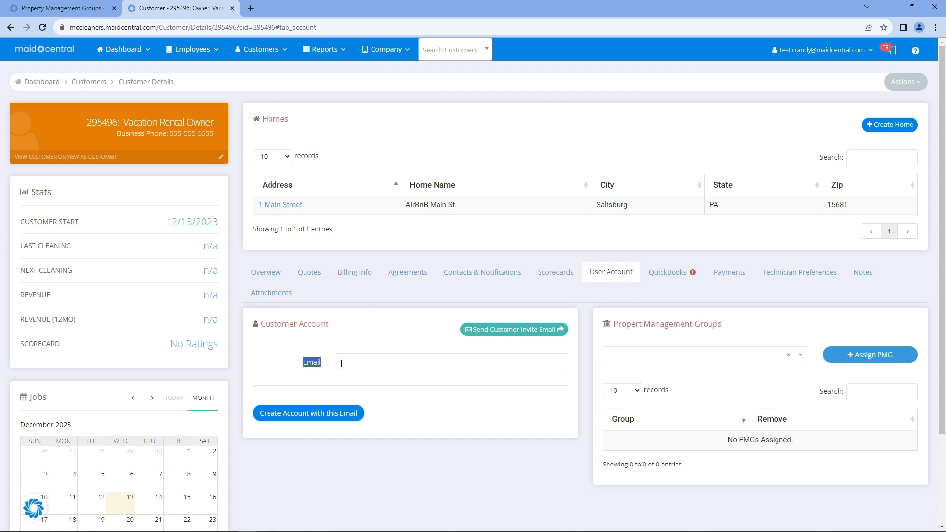
Return to the groups list and open the Austins Test PMG group
left_click(79, 8)
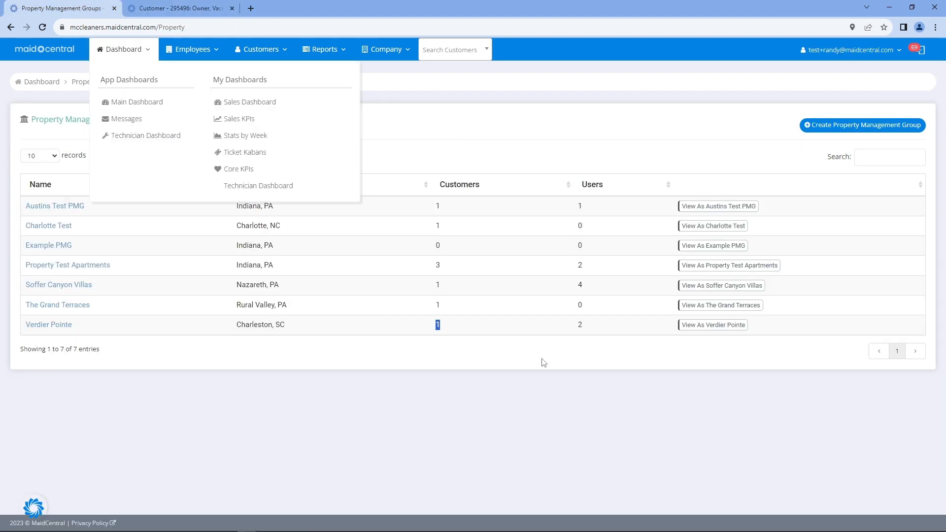
left_click(590, 333)
double_click(579, 325)
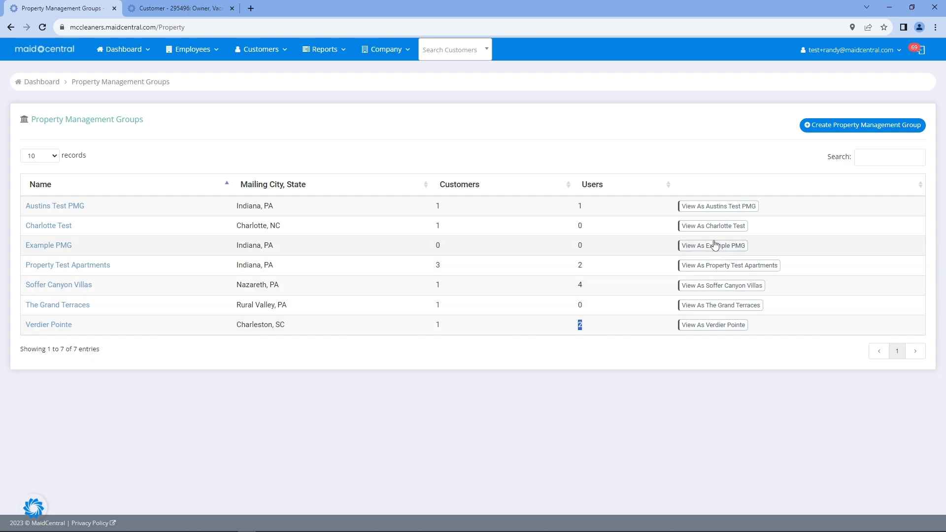
left_click(711, 209)
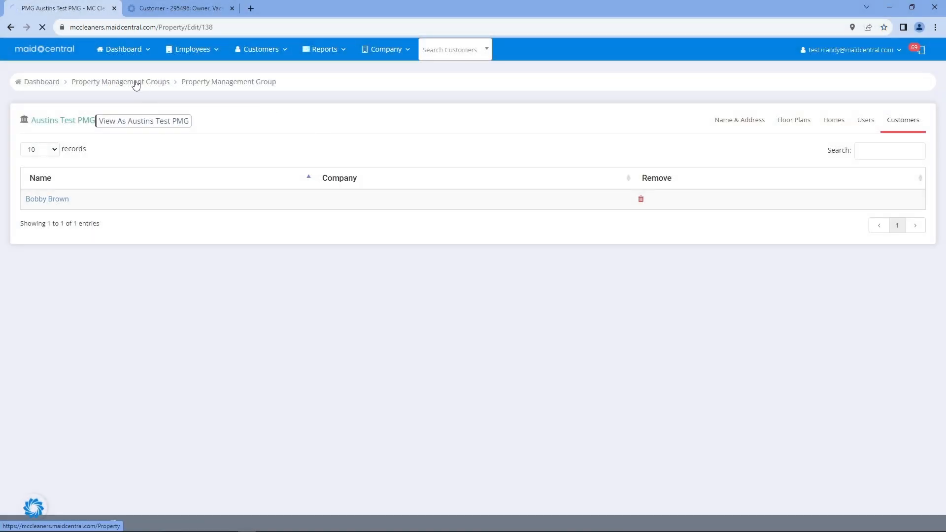
Open Example PMG from the groups list, note its empty customers, and view its Users tab
left_click(136, 85)
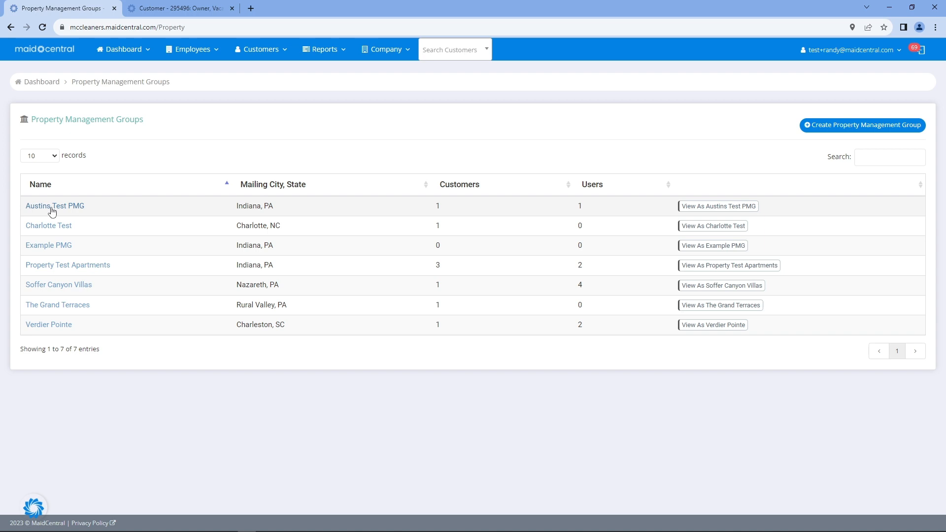
left_click(46, 248)
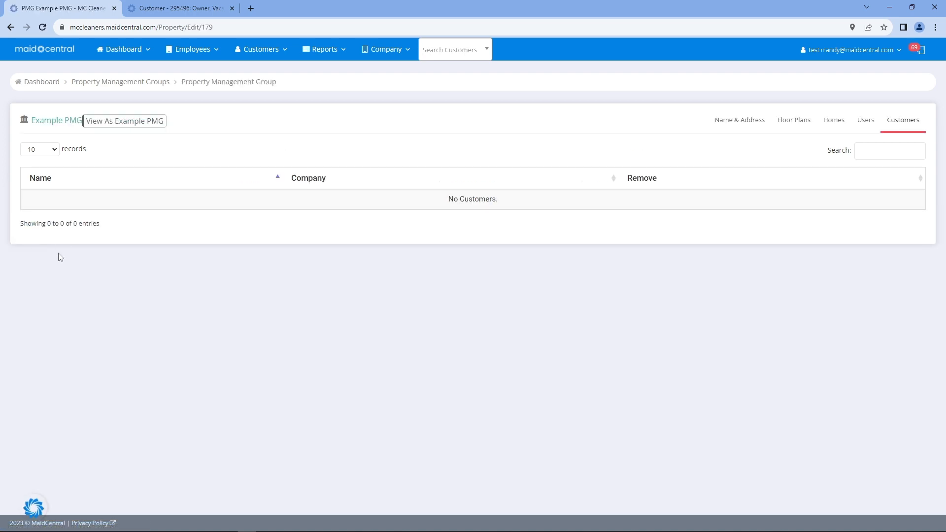
left_click_drag(522, 199, 449, 200)
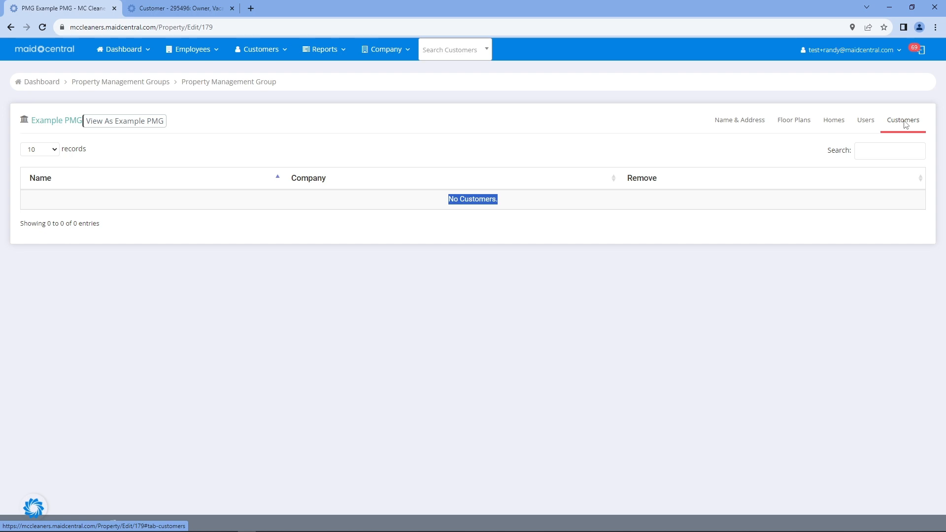
left_click(867, 129)
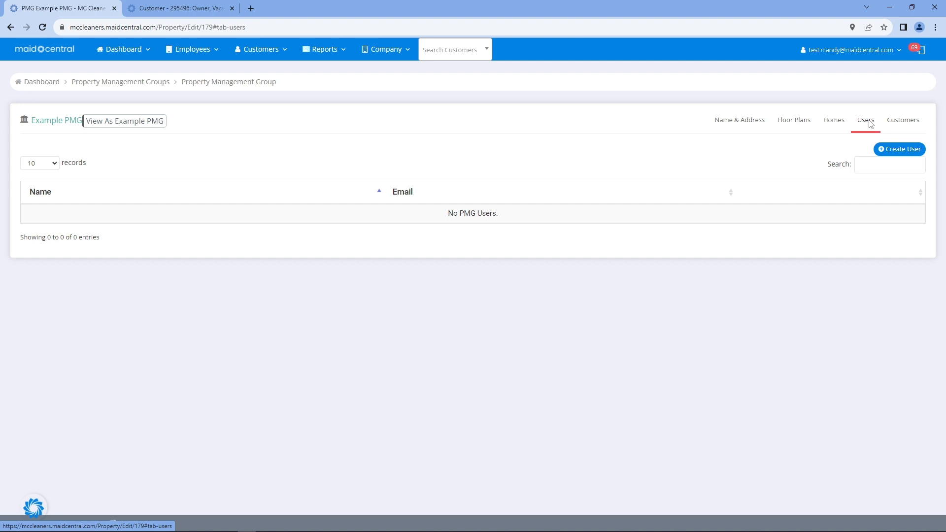
Start a new Example PMG user, review its First Name, Last Name and Email fields, then cancel
left_click(893, 152)
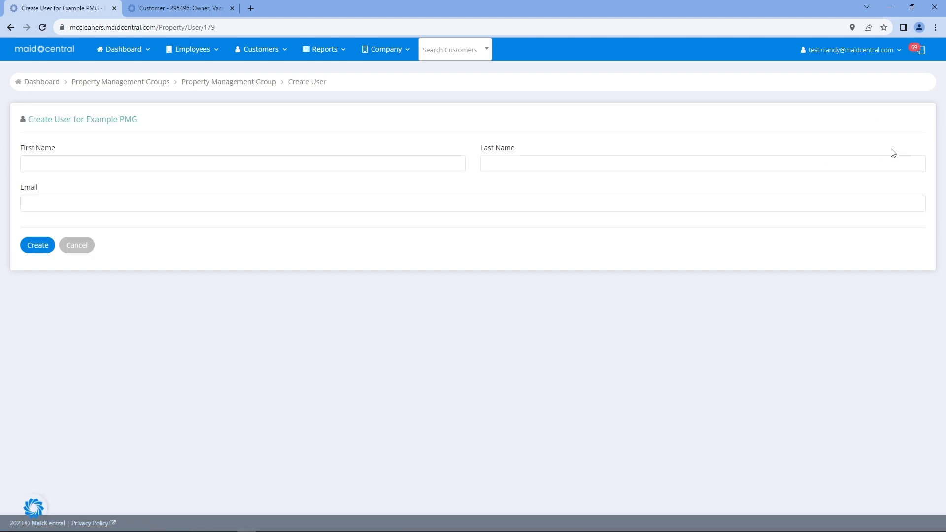
left_click_drag(61, 151, 17, 151)
left_click_drag(530, 154, 477, 152)
left_click_drag(42, 191, 21, 191)
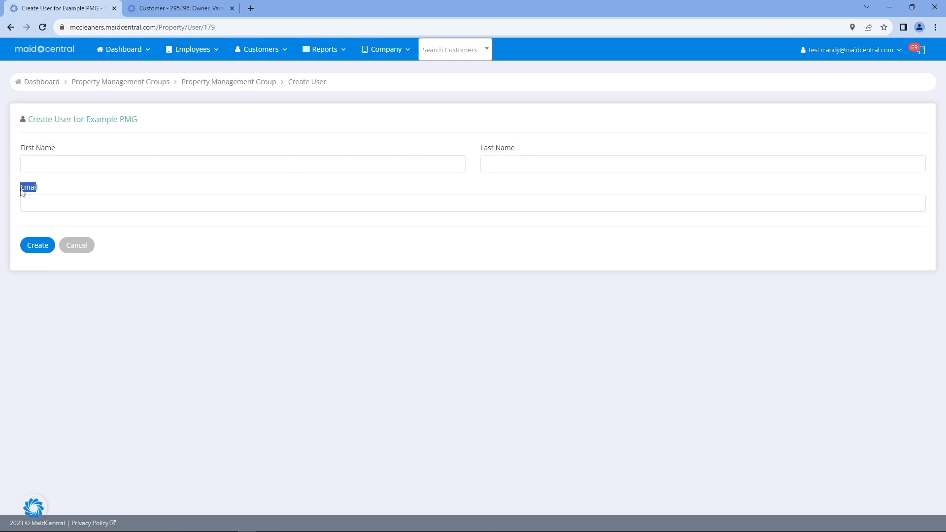
left_click(76, 245)
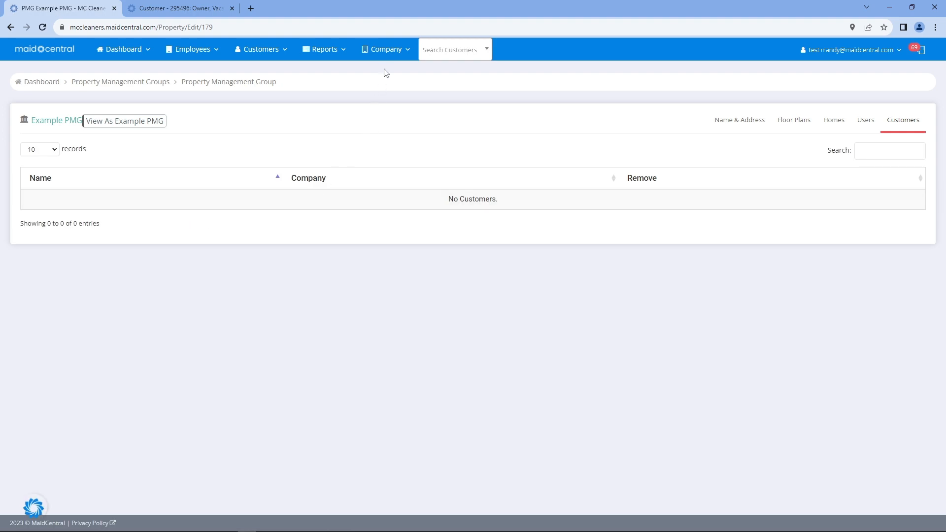
Search Company > Templates for 'PMG', then close the Templates tab and return to Example PMG
left_click(386, 53)
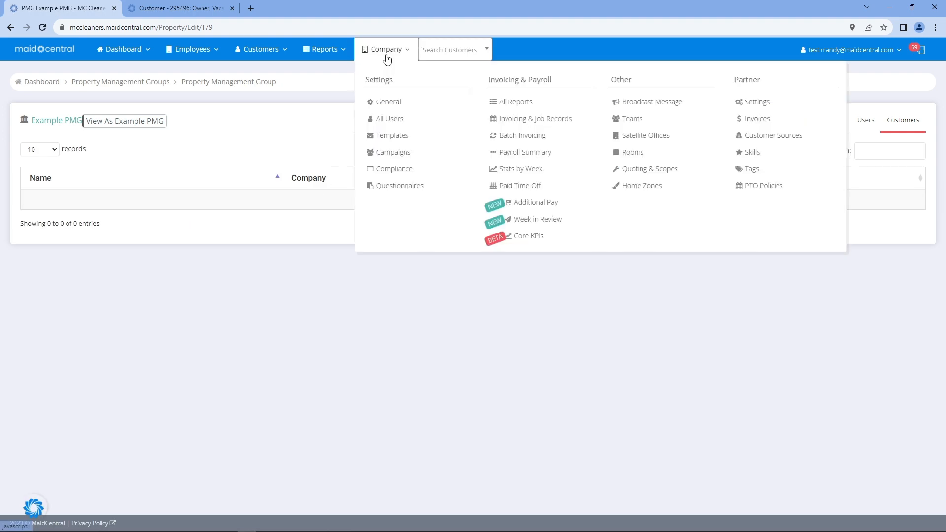
middle_click(385, 140)
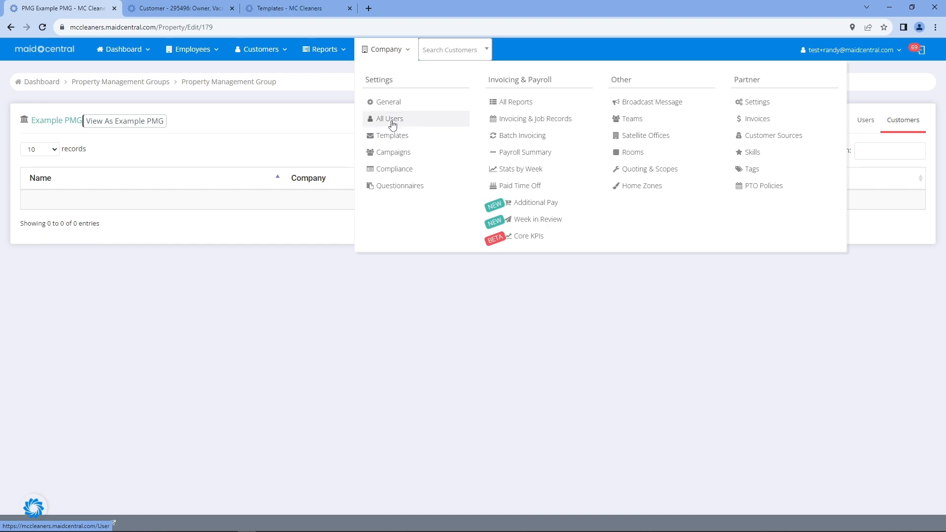
left_click(314, 10)
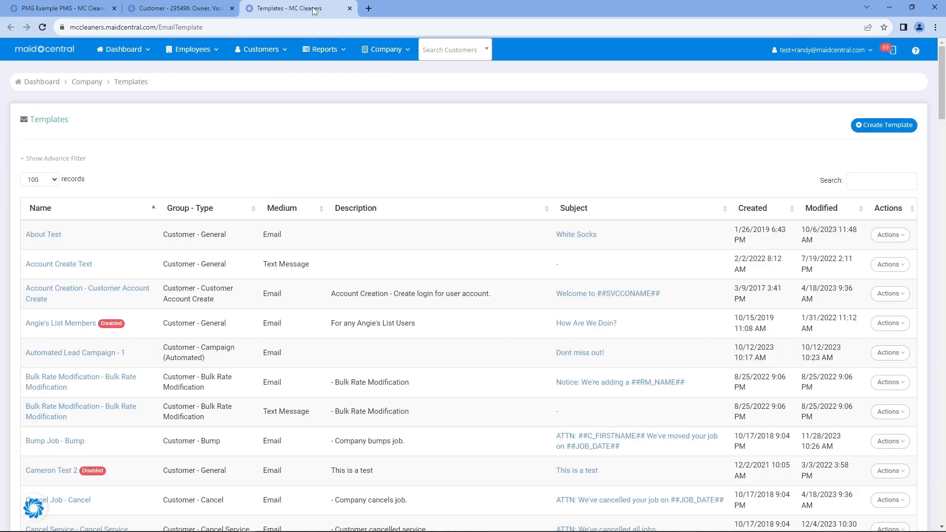
left_click(875, 181)
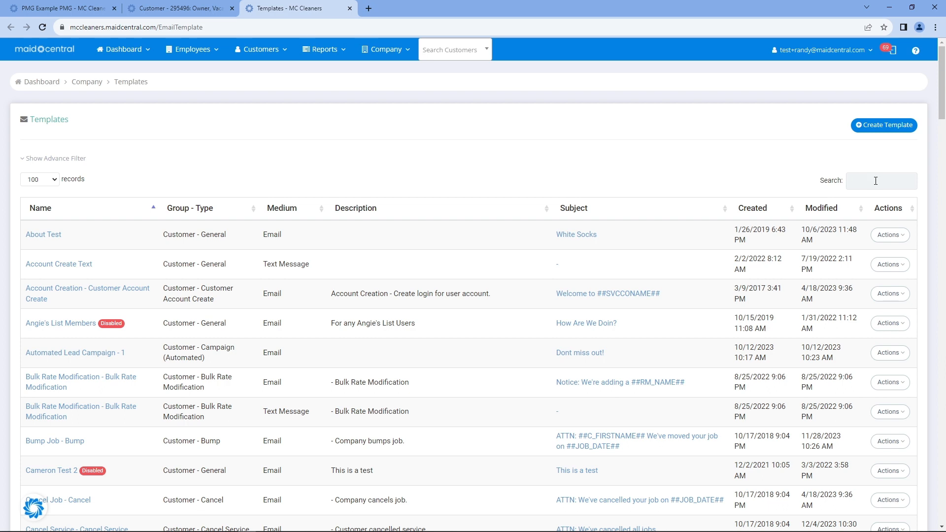
type("PMG")
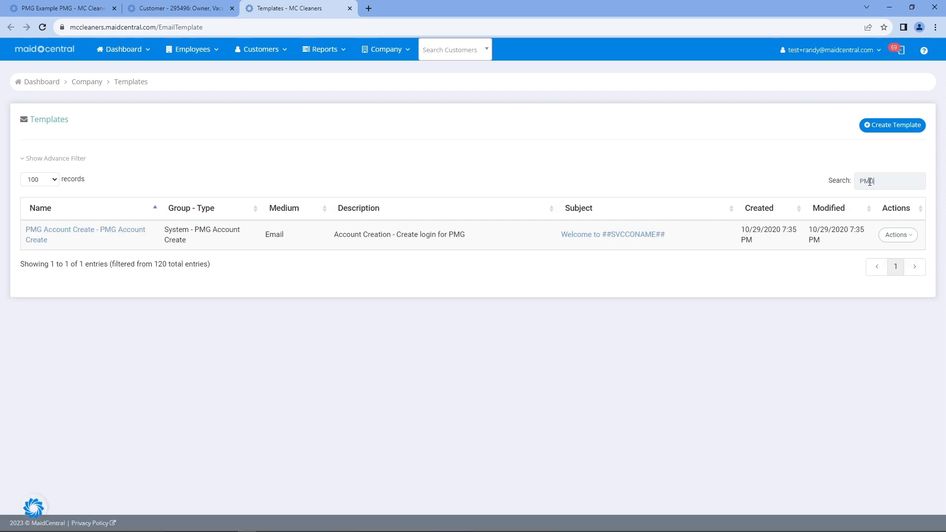
left_click_drag(874, 181, 864, 181)
left_click(350, 9)
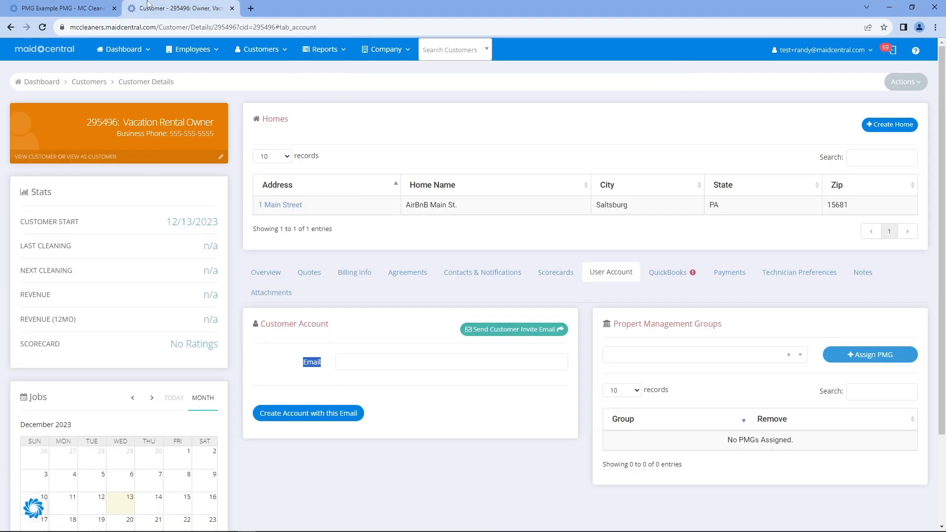
left_click(64, 8)
View Example PMG's Homes tab and then its empty Floor Plans tab
mouse_move(123, 49)
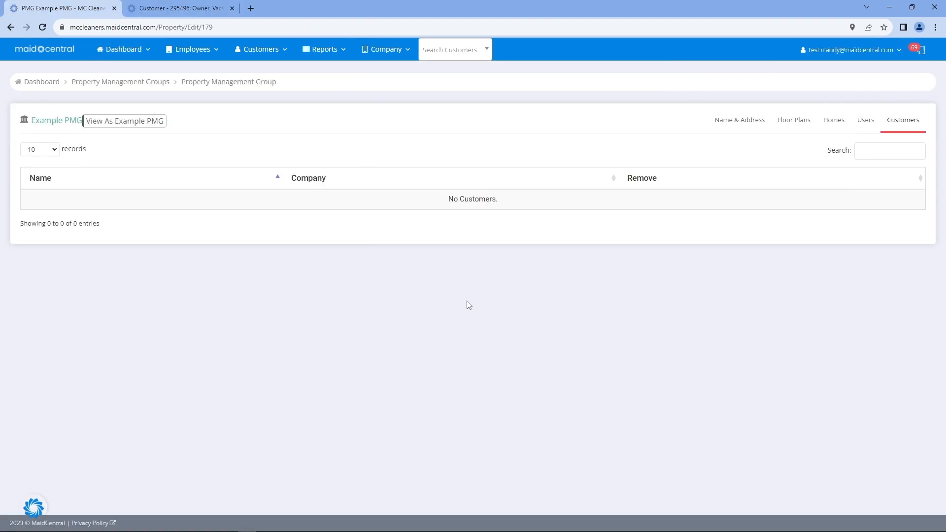
left_click(842, 126)
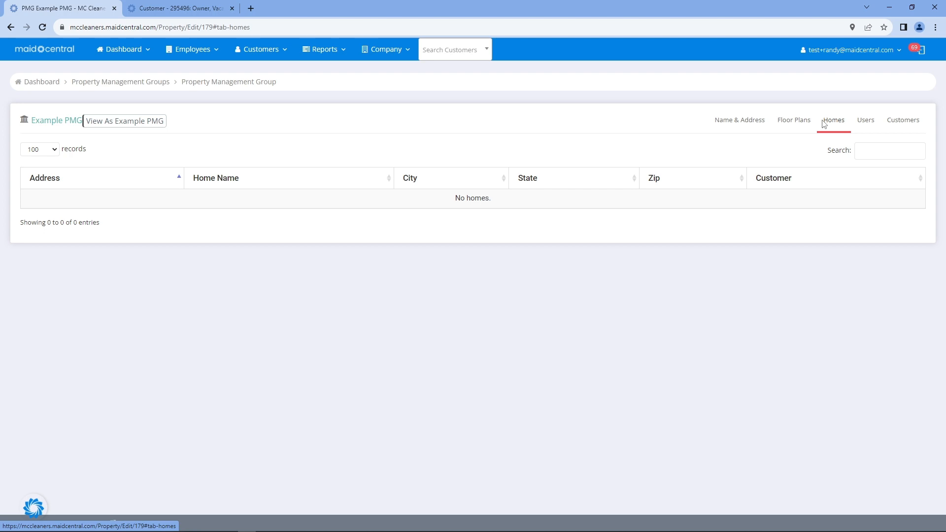
left_click(793, 124)
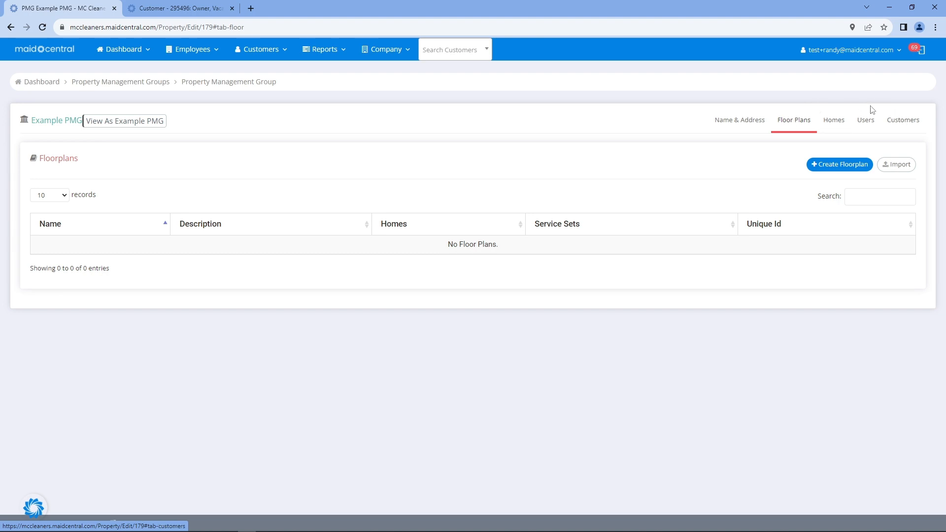
Review Example PMG's name, address, city, state and zip, then return to the groups list
left_click(735, 118)
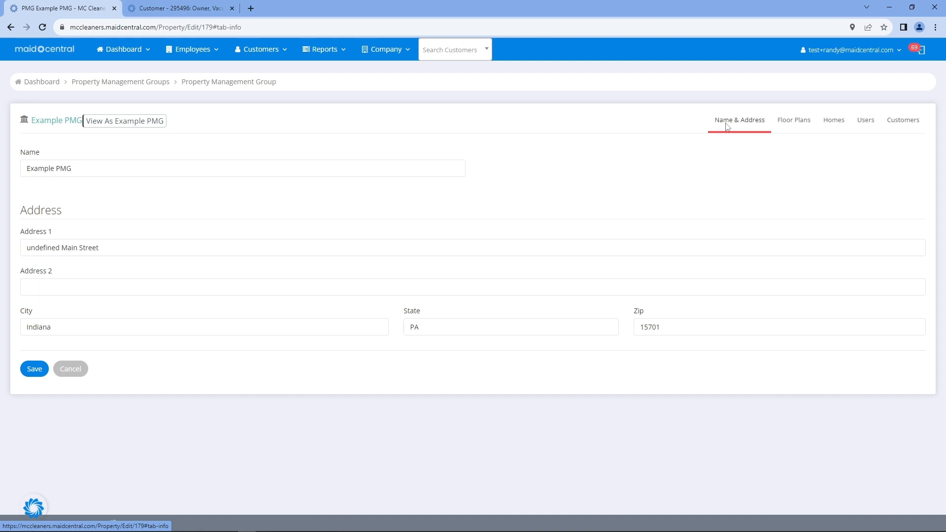
left_click_drag(108, 165, 11, 180)
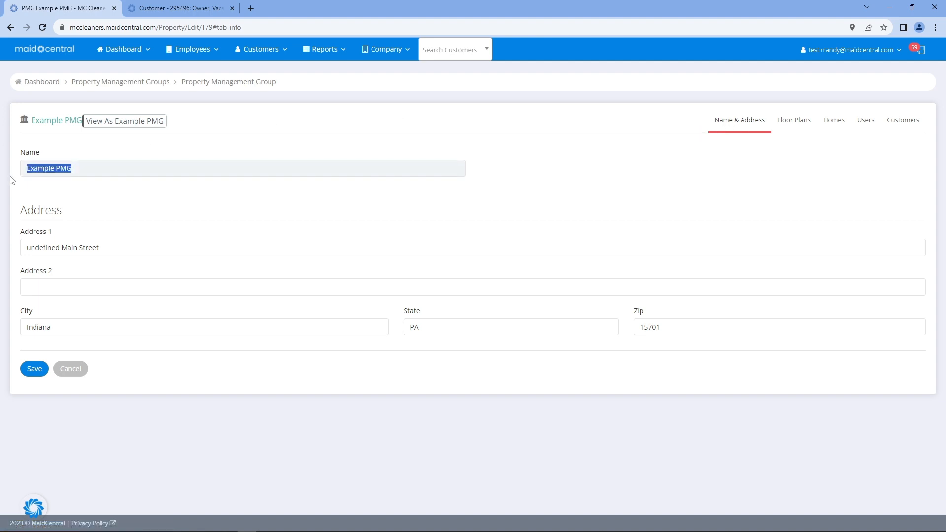
left_click_drag(76, 255, 11, 257)
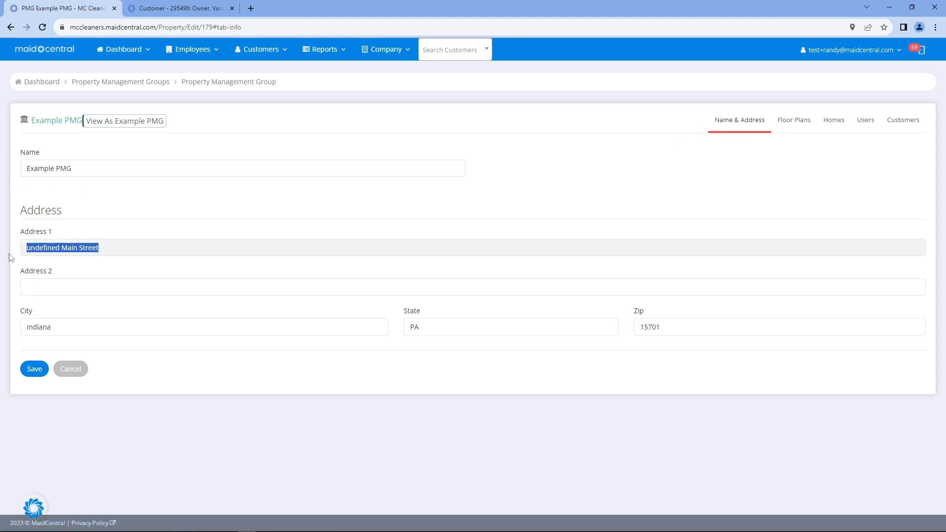
left_click_drag(77, 328, 4, 335)
left_click_drag(482, 325, 384, 340)
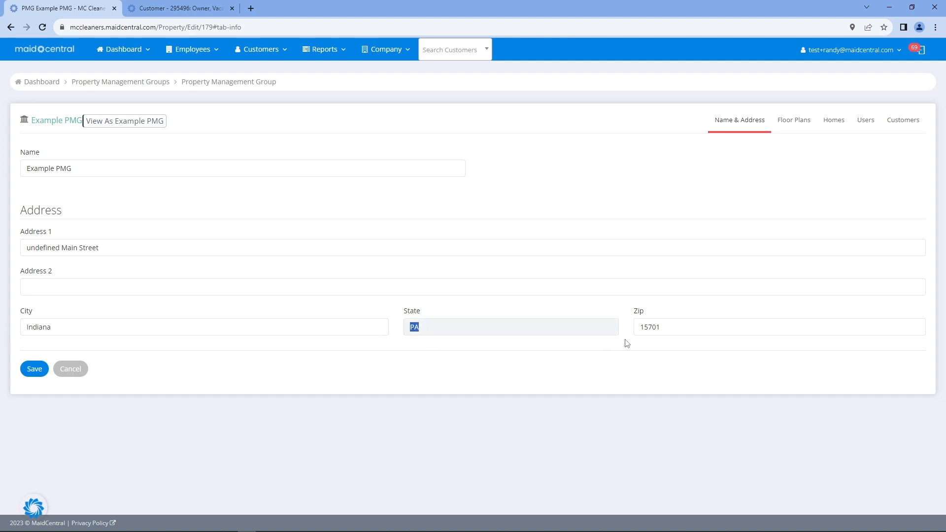
left_click_drag(660, 328, 570, 368)
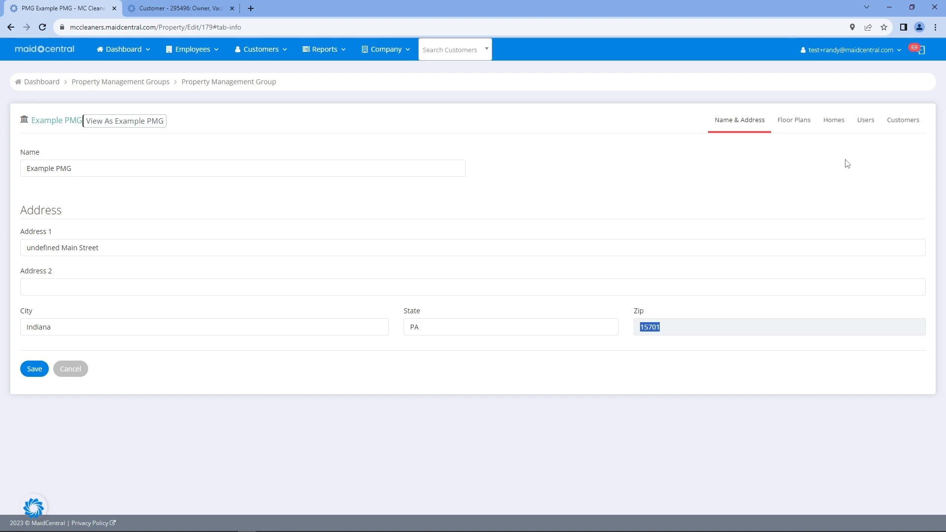
left_click(134, 81)
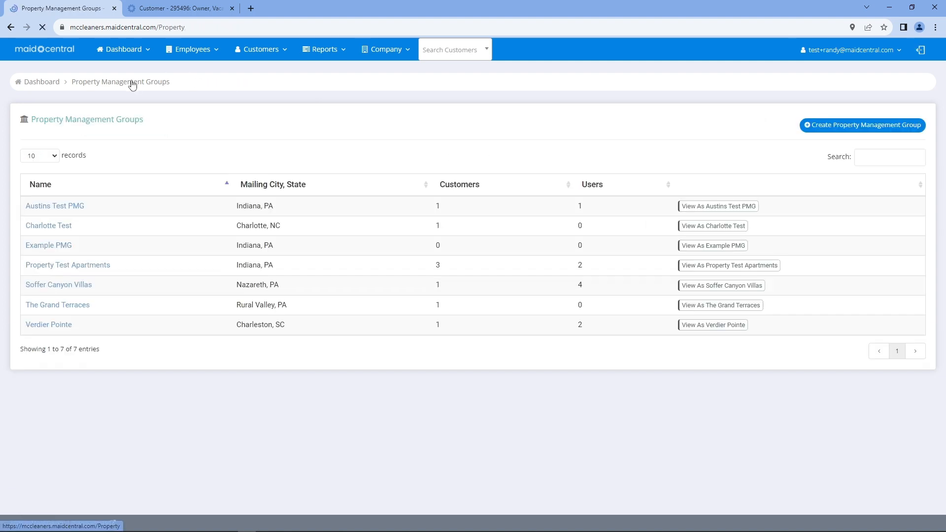
left_click(859, 126)
left_click(110, 163)
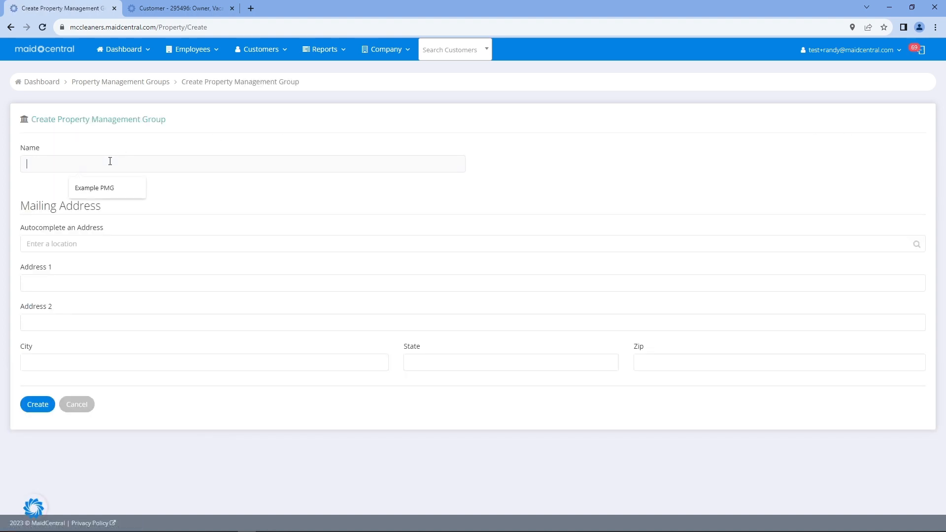
left_click(105, 186)
left_click(78, 241)
type("1")
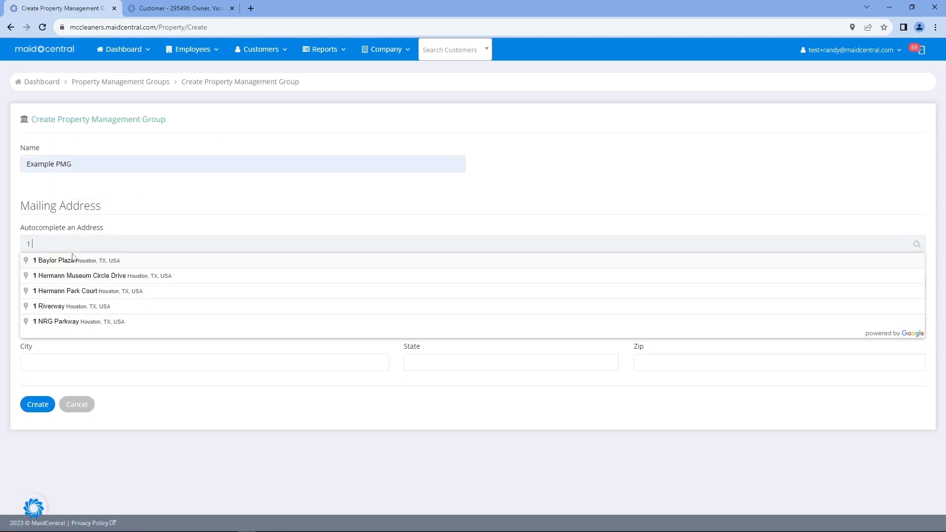
type(" Main")
left_click(97, 265)
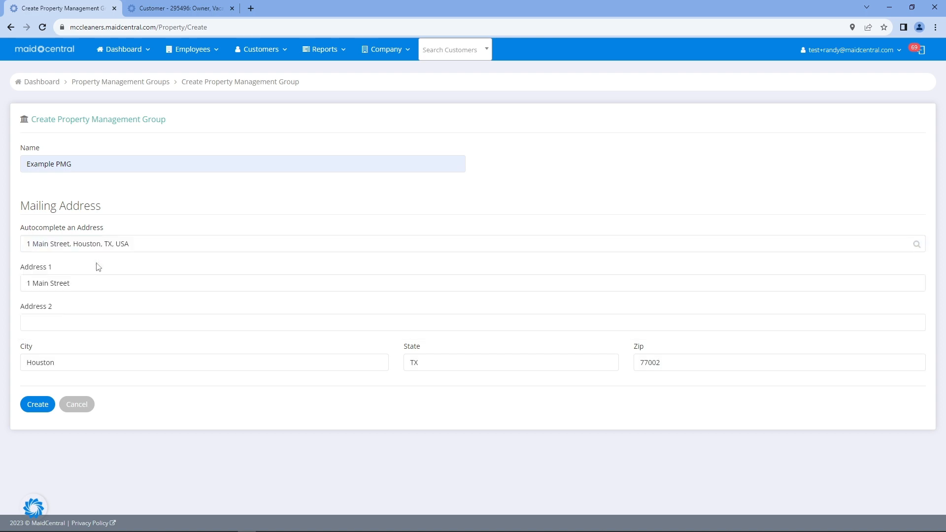
left_click(87, 400)
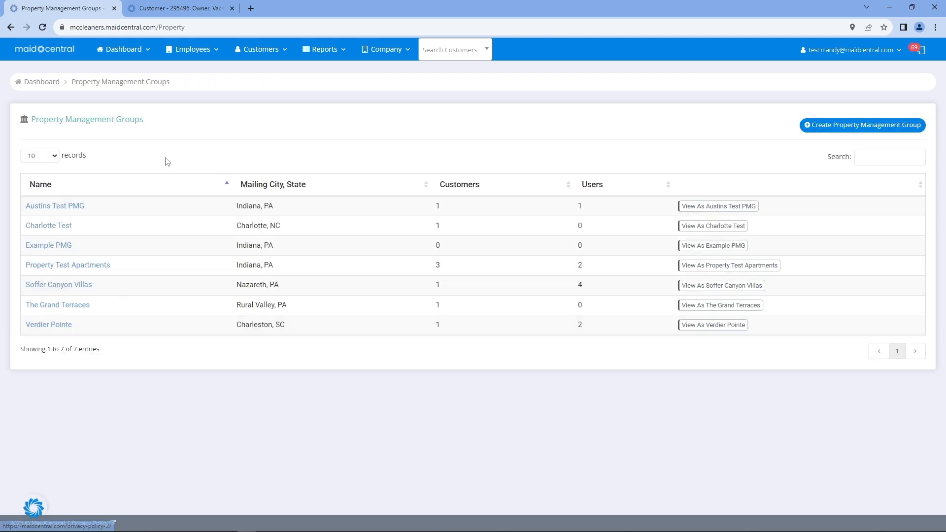
Switch to the vacation rental owner customer's details and point out its current name
left_click(182, 5)
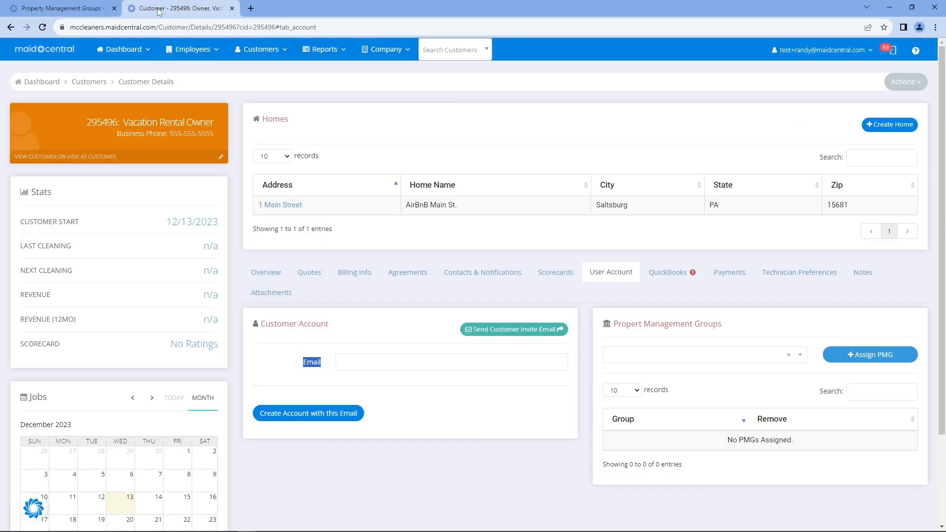
left_click_drag(85, 122, 215, 123)
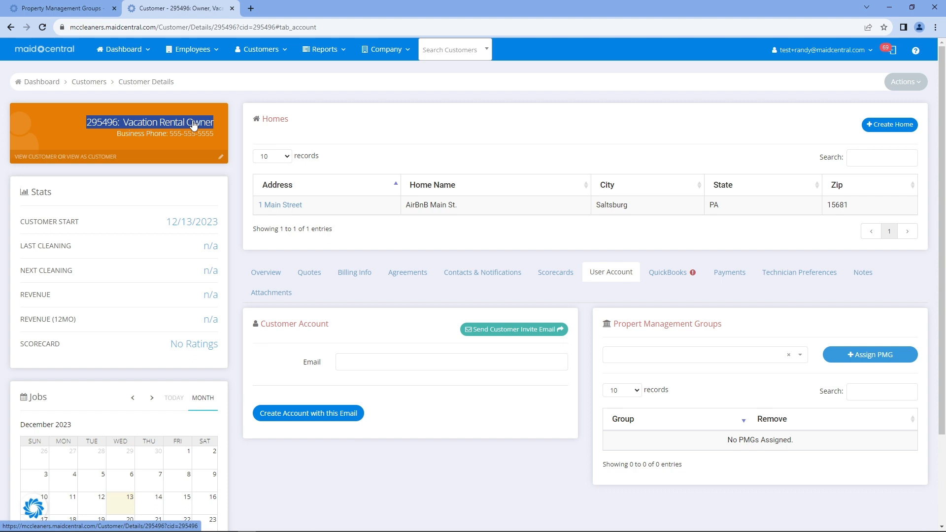
left_click(255, 51)
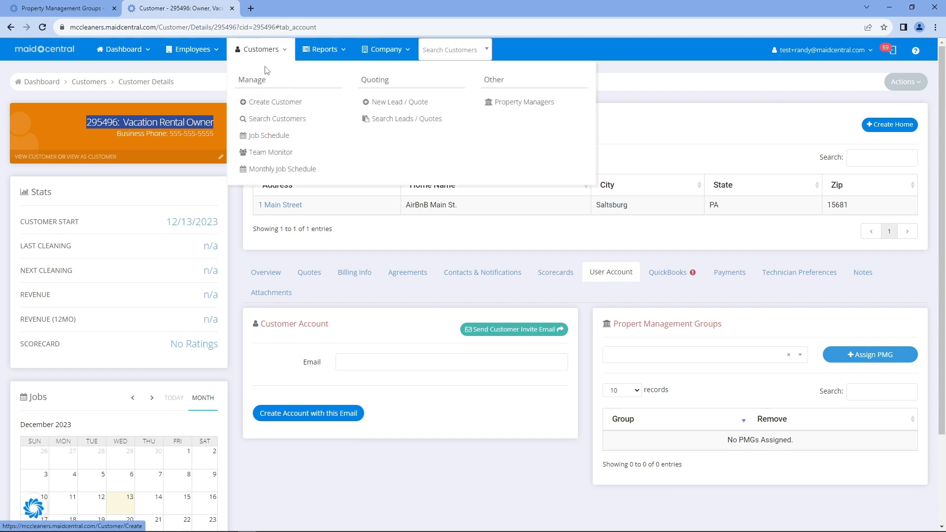
left_click(202, 89)
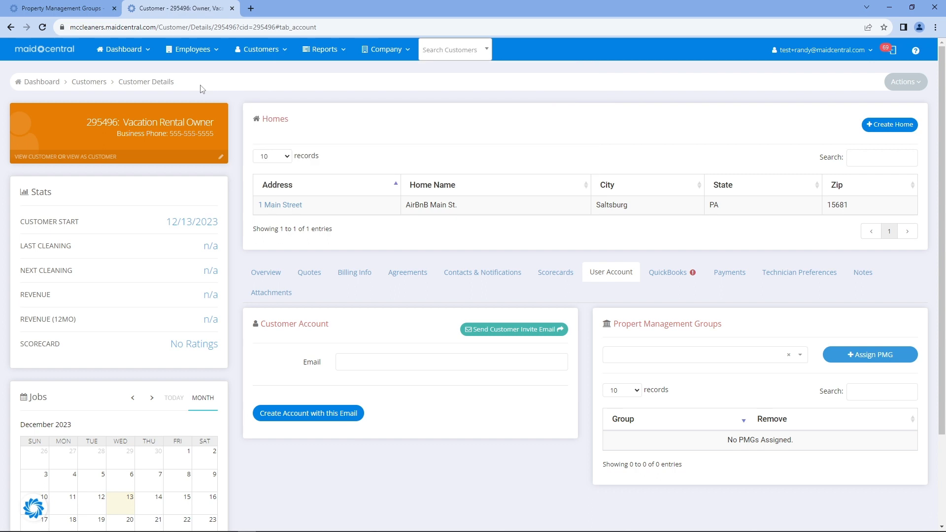
Edit the customer to first name Aspen Heights, last name Apartments, company Example PMG
left_click(221, 157)
type("A")
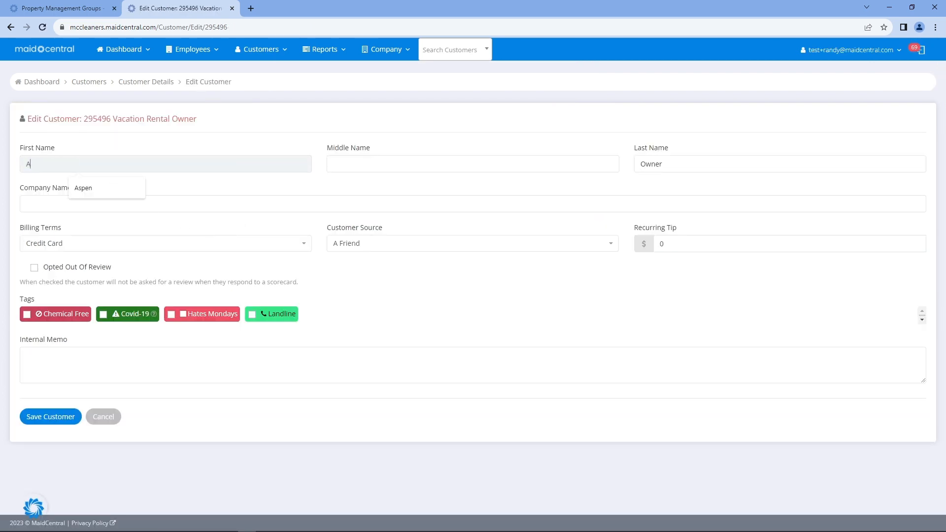
type("spen Heights")
key("Tab")
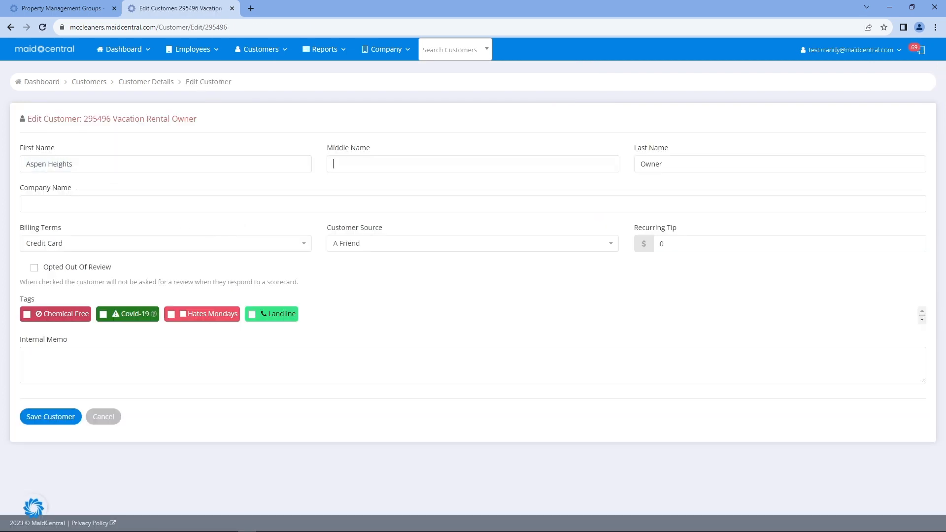
key("Tab")
type("A")
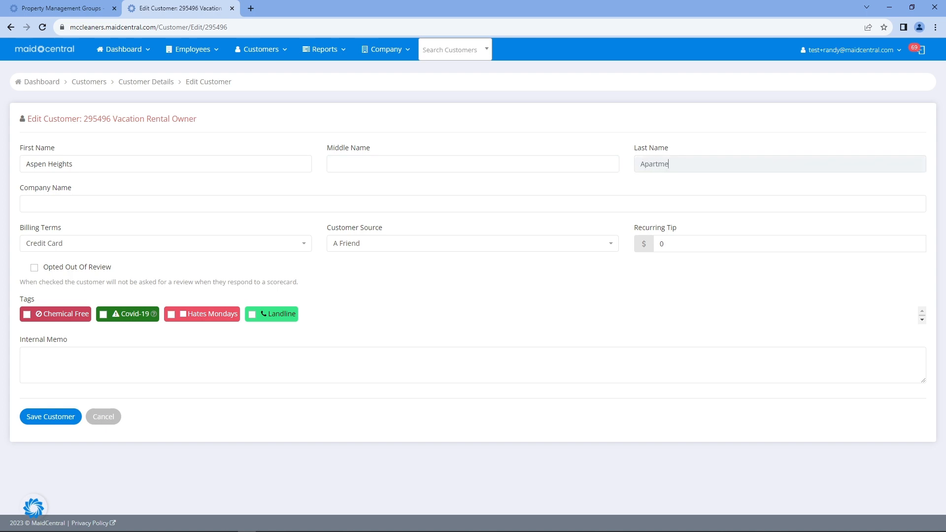
key("Tab")
key("Tab")
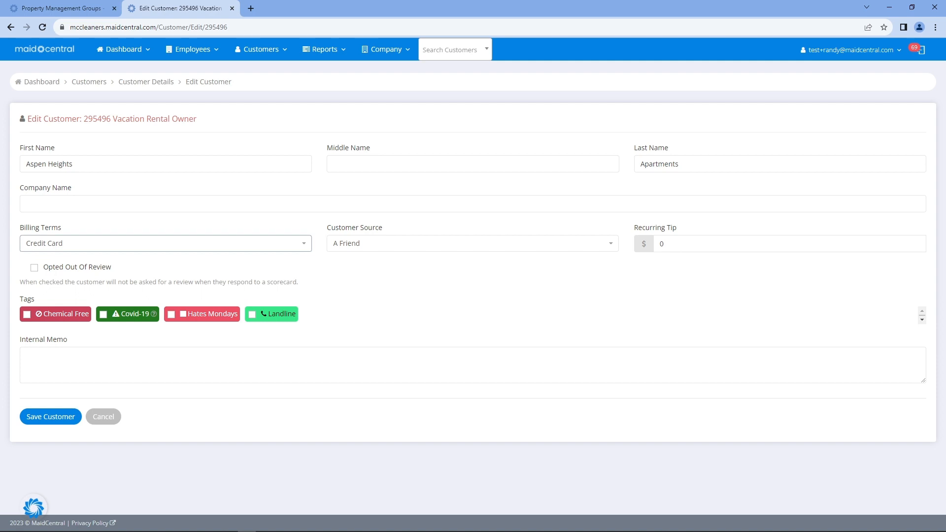
key("shift+Tab")
type("Exam")
key("Down")
key("Return")
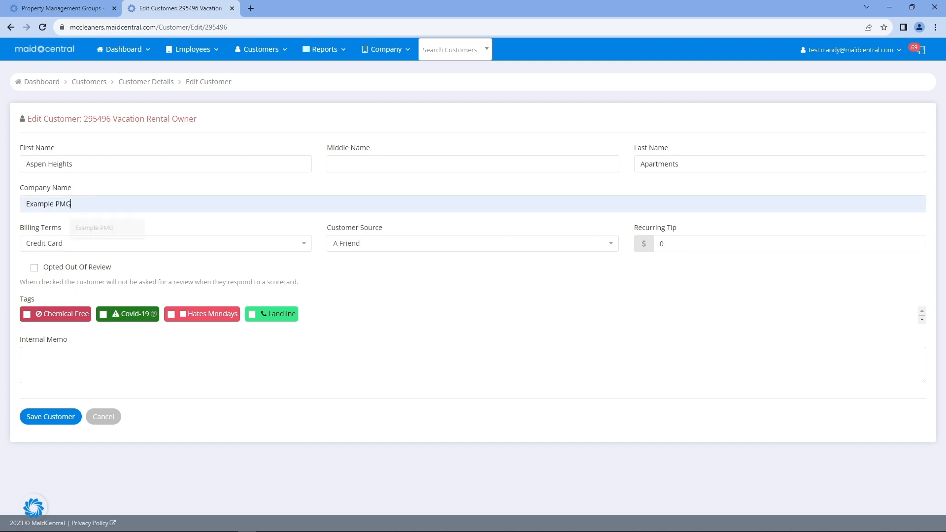
left_click(108, 420)
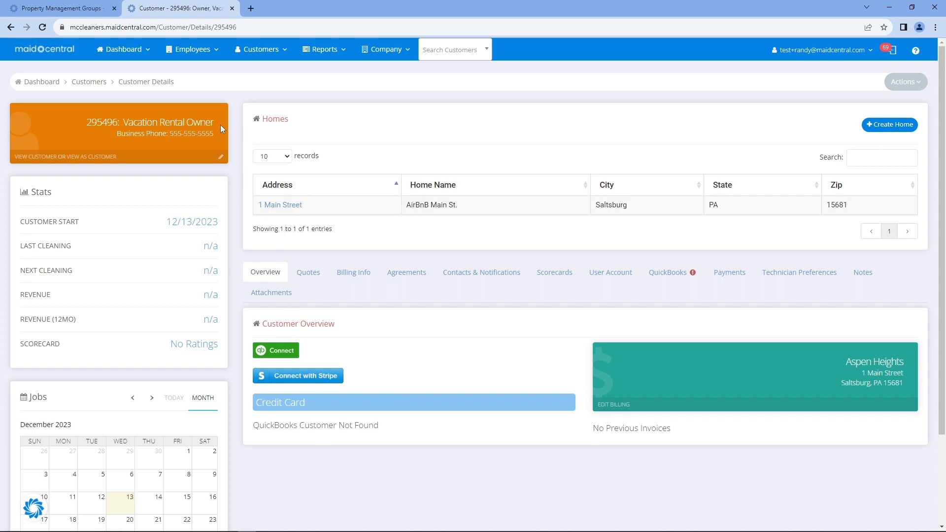
Assign Example PMG as the Vacation Rental Owner customer's property management group
left_click_drag(220, 126, 123, 123)
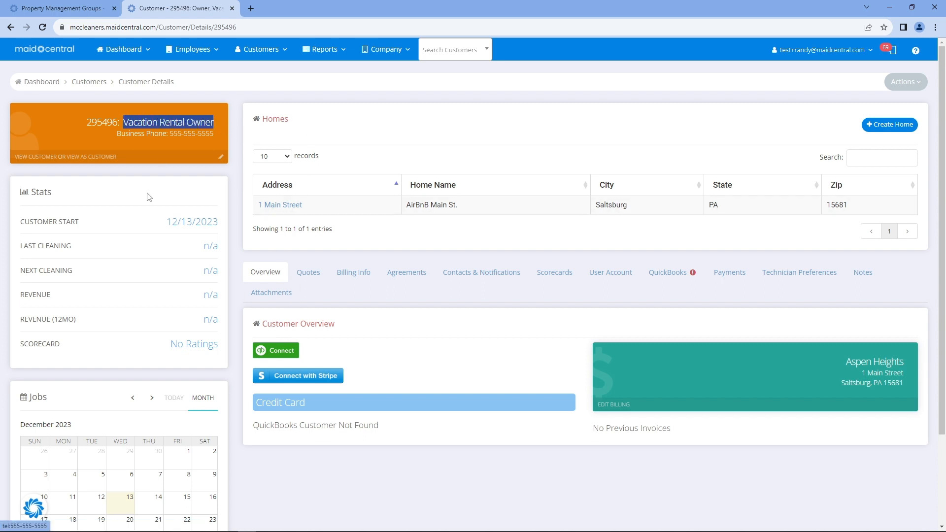
left_click(395, 107)
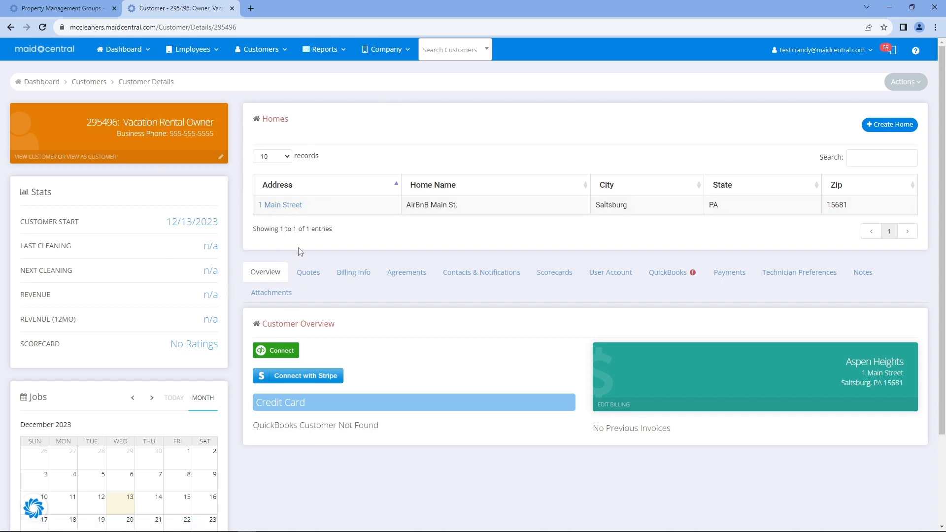
left_click(599, 279)
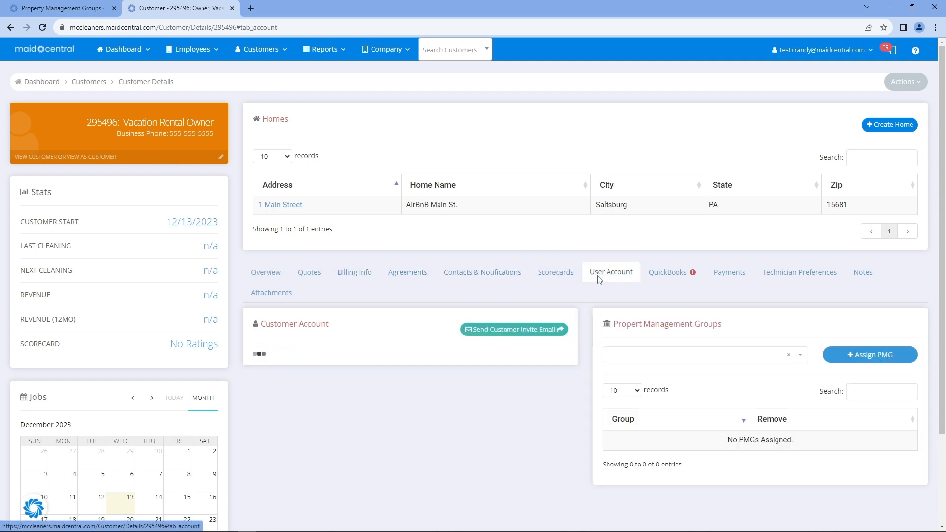
left_click(669, 363)
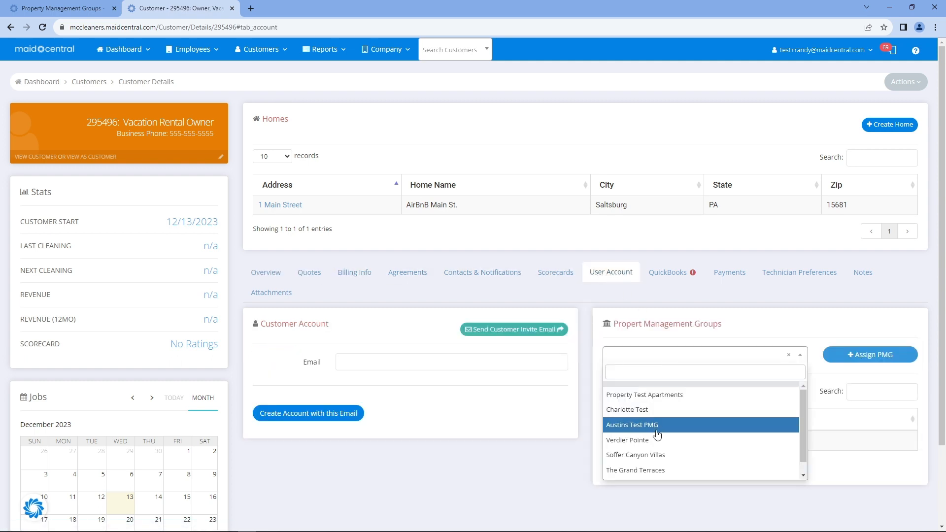
left_click(658, 473)
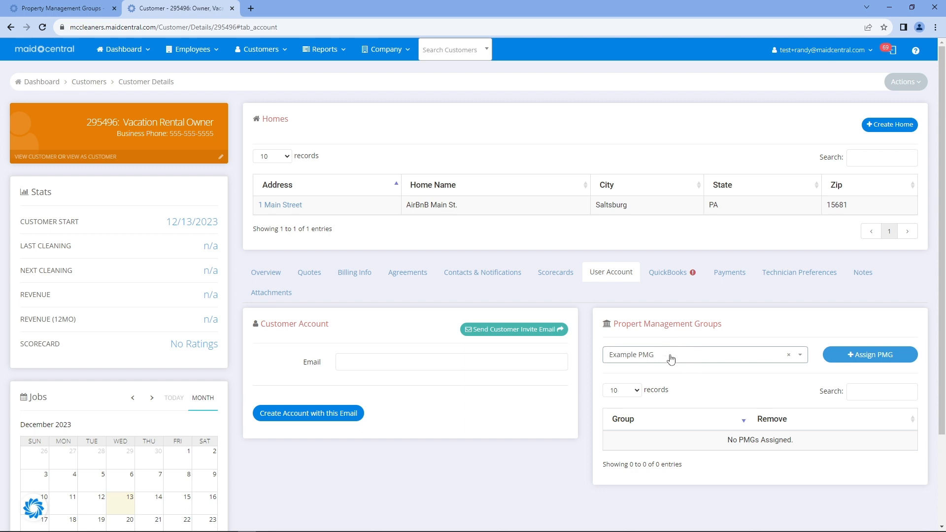
left_click(866, 359)
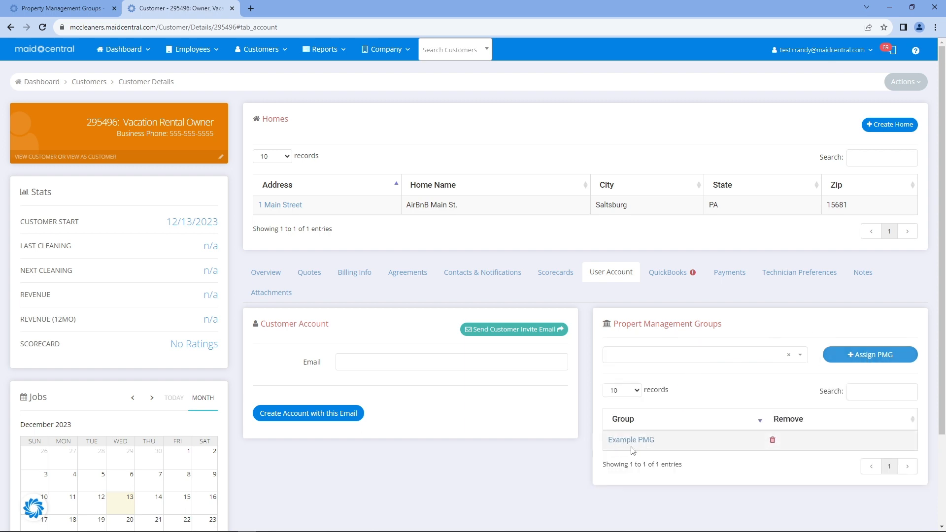
Review the customer's home AirBnB Main St. at 1 Main Street and its Example PMG group
double_click(287, 120)
left_click_drag(460, 205, 403, 205)
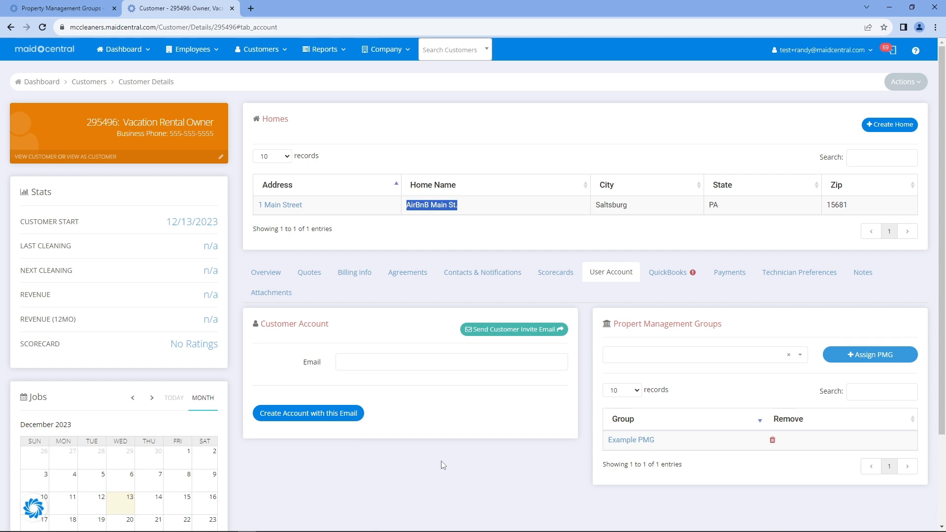
left_click(426, 120)
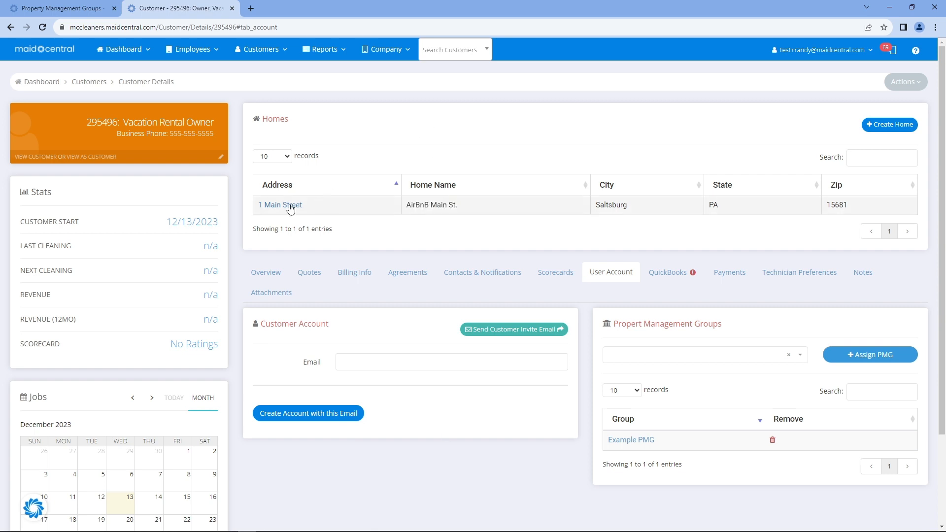
triple_click(432, 211)
left_click_drag(320, 207, 246, 207)
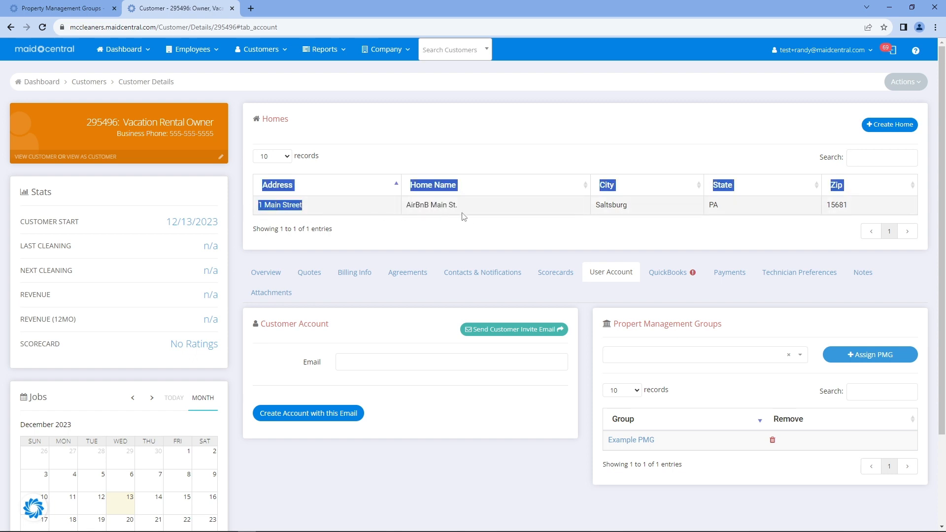
left_click_drag(461, 212, 403, 204)
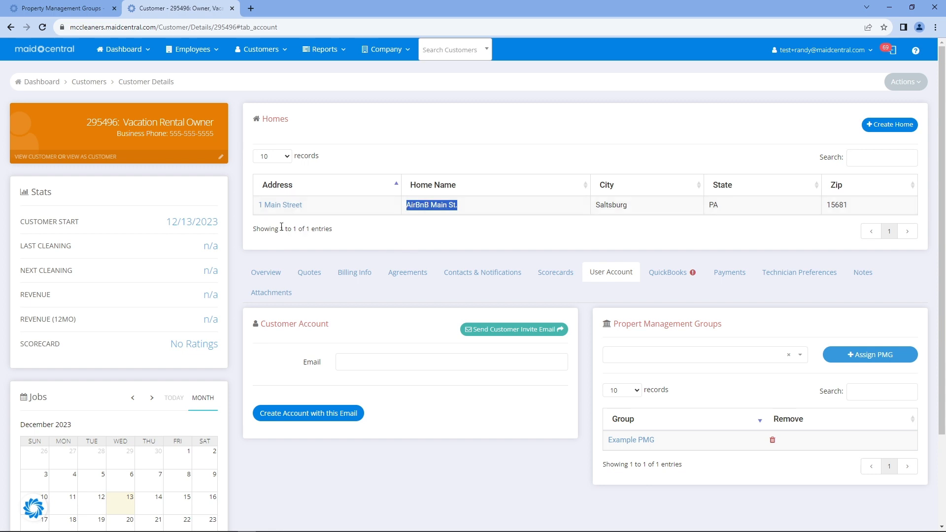
left_click_drag(282, 226, 333, 228)
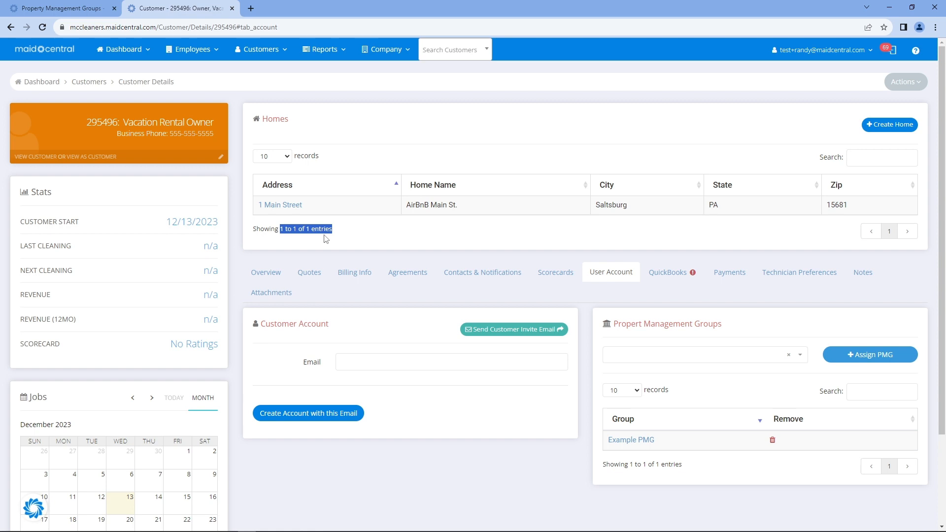
left_click(284, 161)
left_click(280, 169)
left_click(296, 229)
left_click_drag(671, 448, 607, 443)
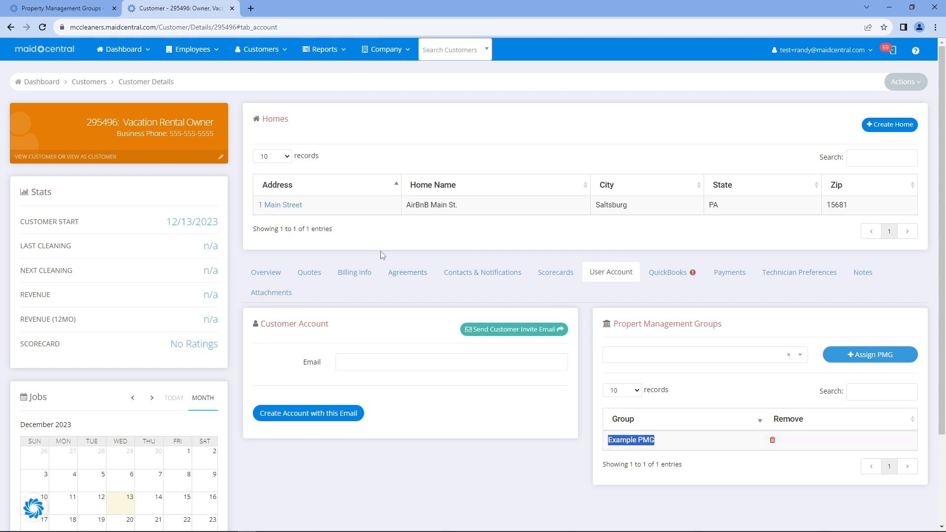
Return to the groups list and open Example PMG's Floor Plans tab
left_click(67, 7)
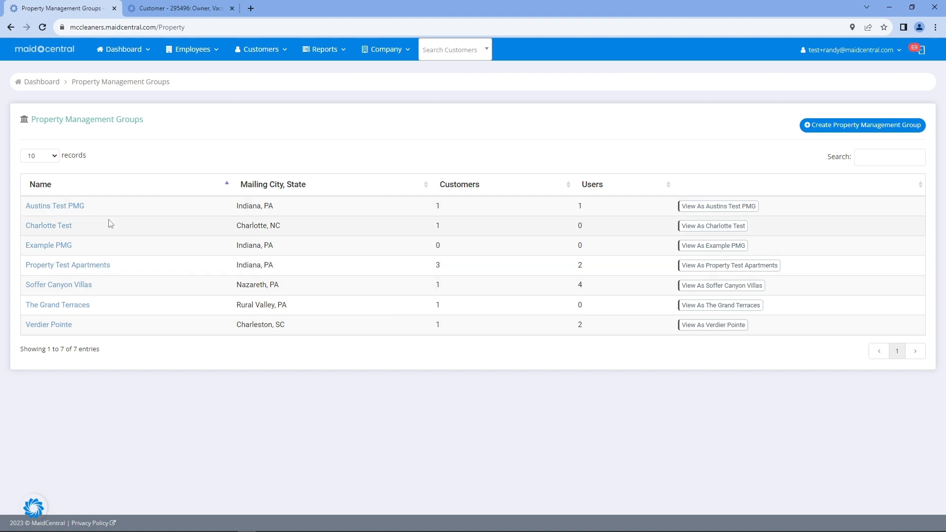
left_click(62, 244)
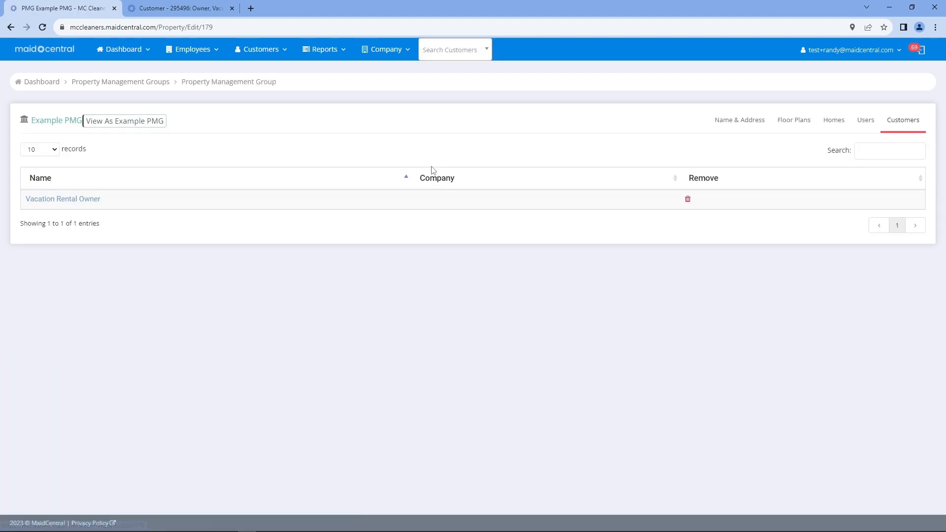
left_click(795, 127)
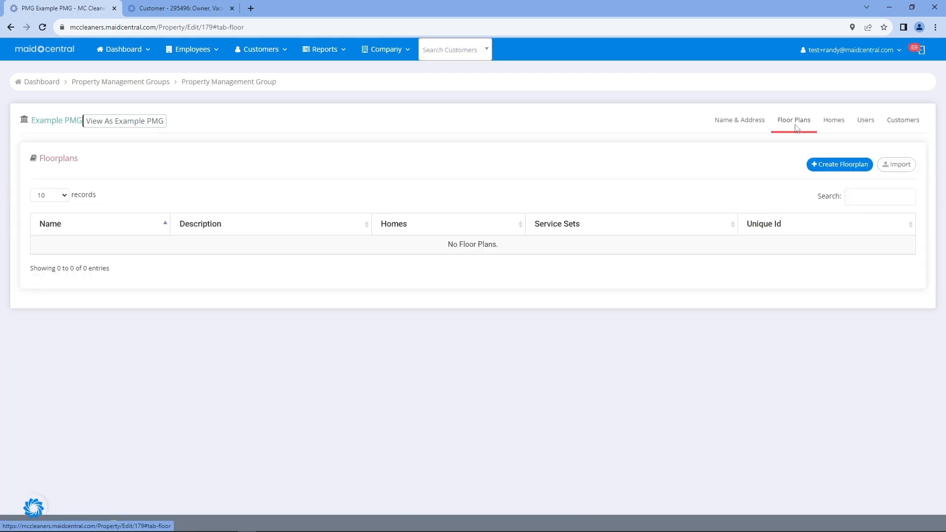
left_click(820, 168)
Create floor plan Model 1, described 'Turn Clean Airbnb', with zone Central and identifier 01
left_click(133, 166)
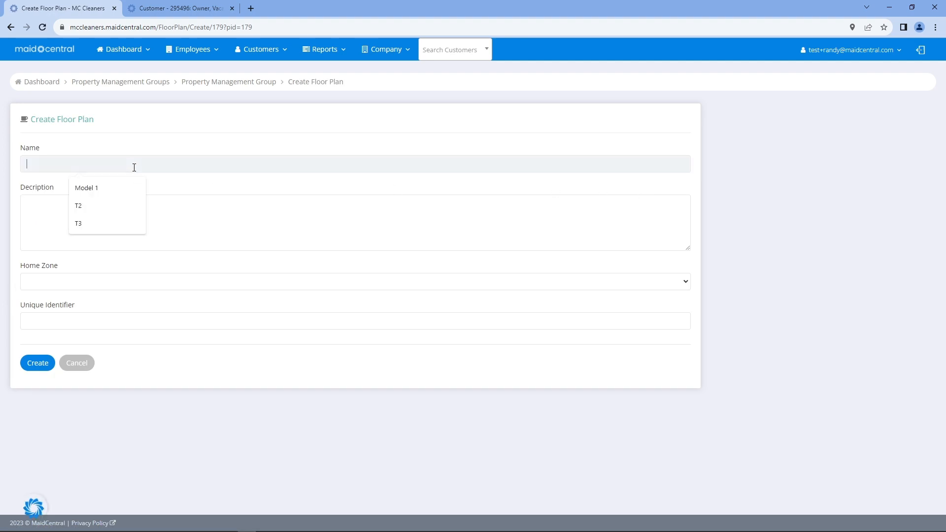
left_click(113, 189)
left_click(82, 231)
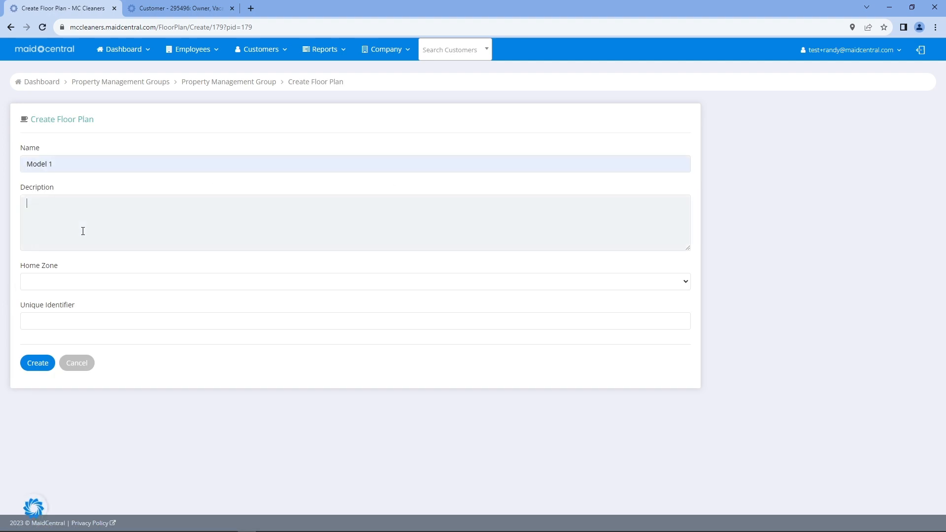
type("Turn Clean Airbnb")
left_click(77, 283)
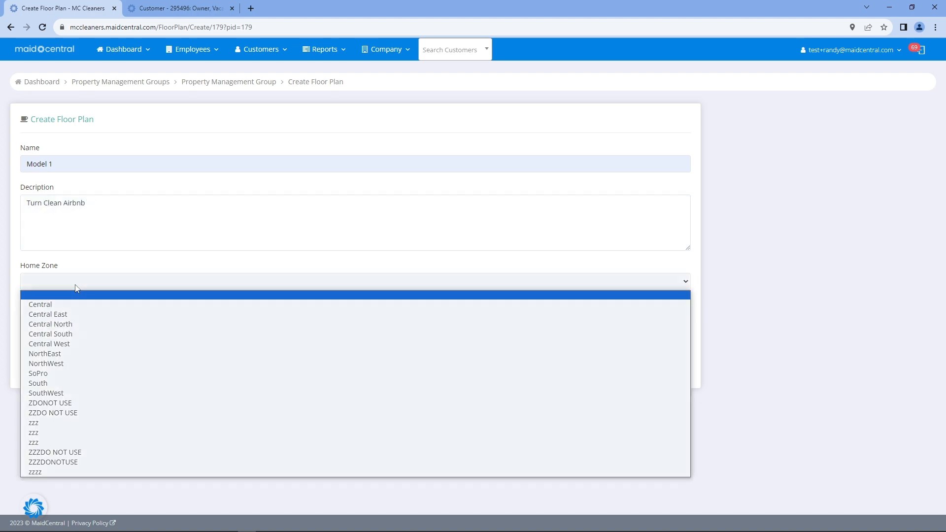
left_click(74, 302)
left_click(65, 321)
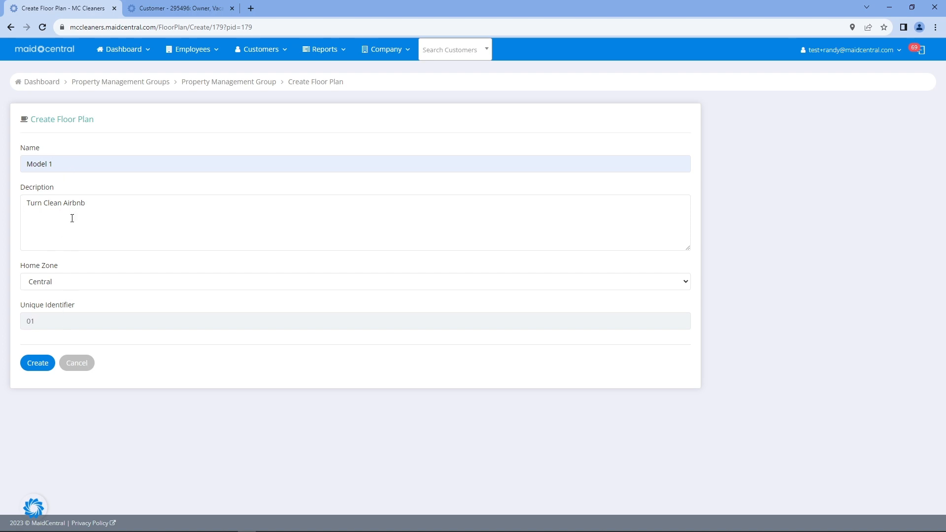
left_click(38, 363)
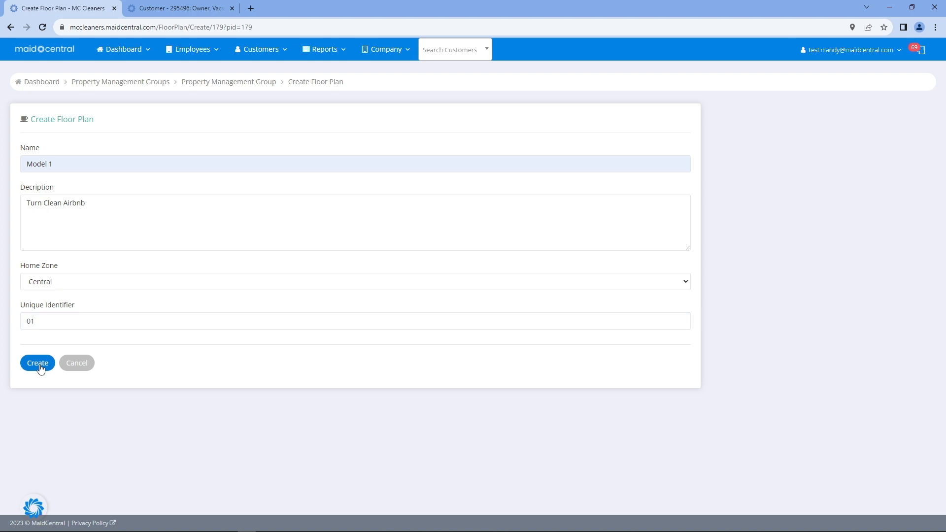
left_click(39, 365)
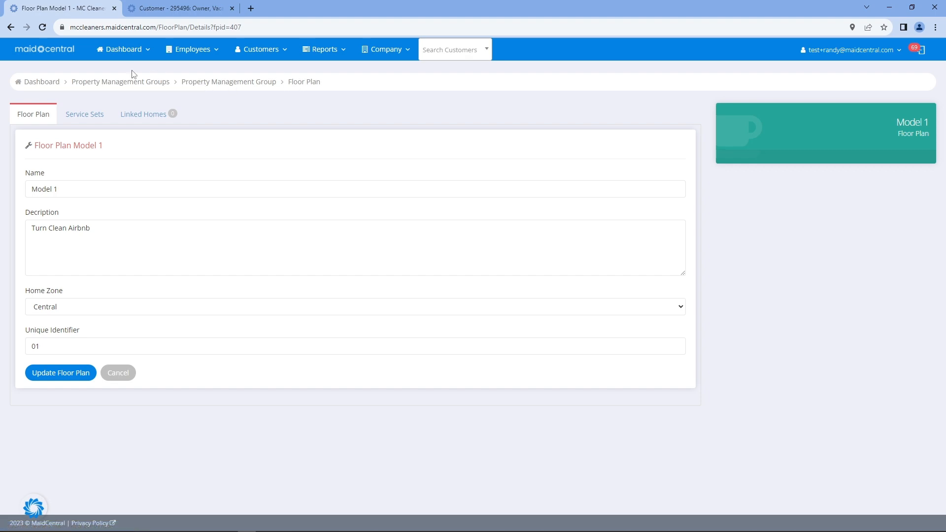
left_click(57, 58)
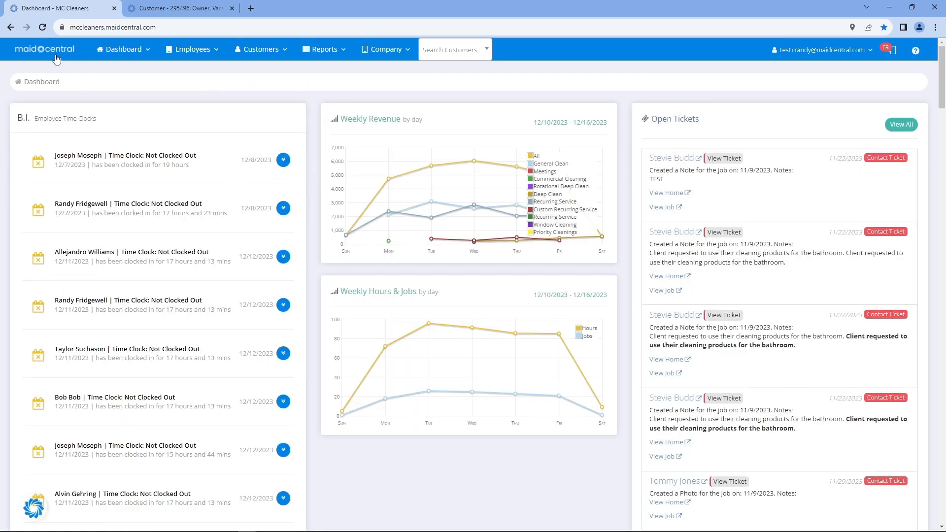
From Property Managers, open Example PMG's Model 1 floor plan and start a new service set
left_click(254, 53)
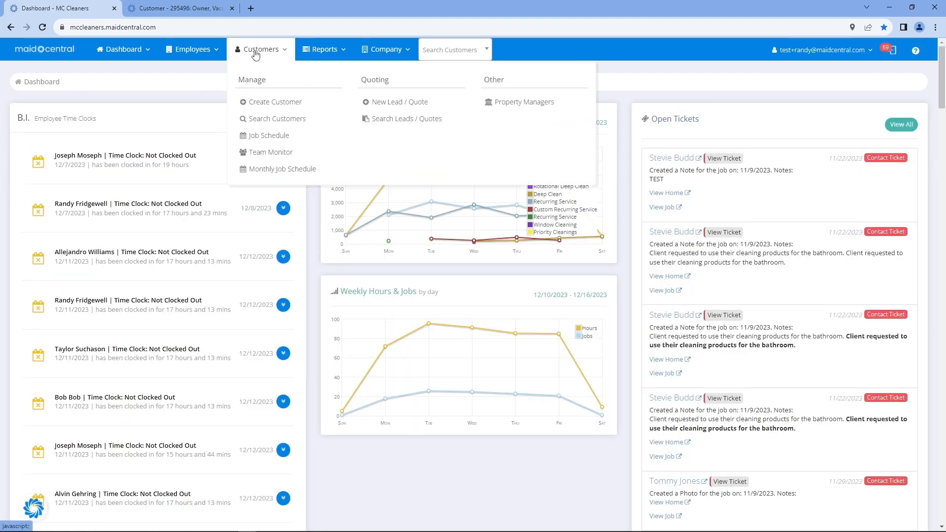
left_click(511, 104)
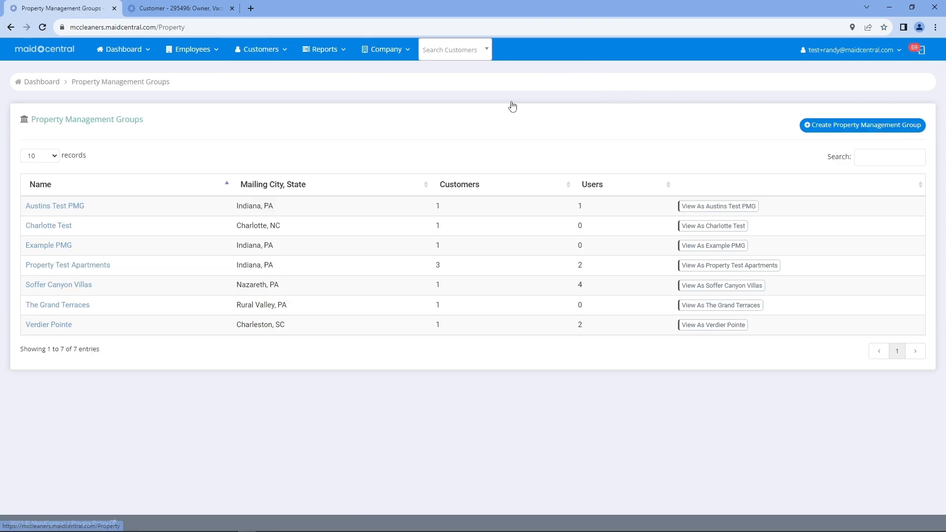
left_click(39, 247)
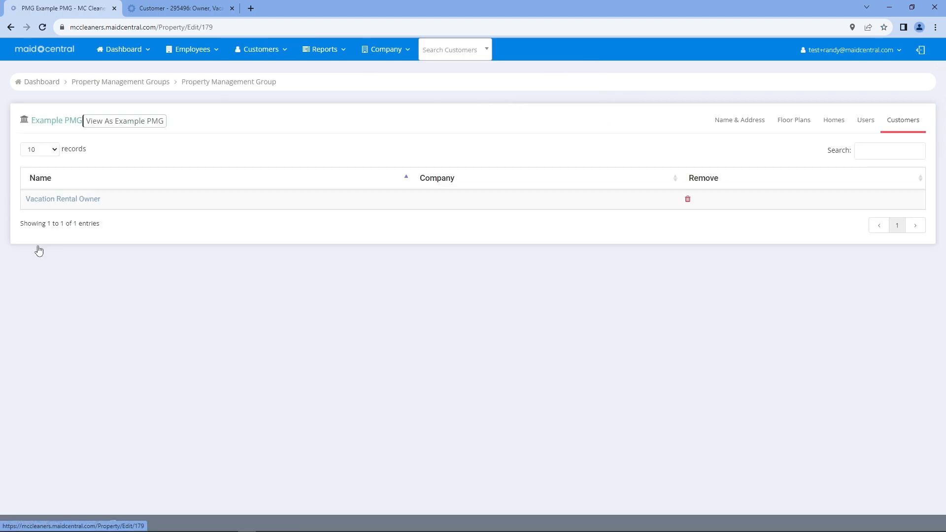
left_click(790, 121)
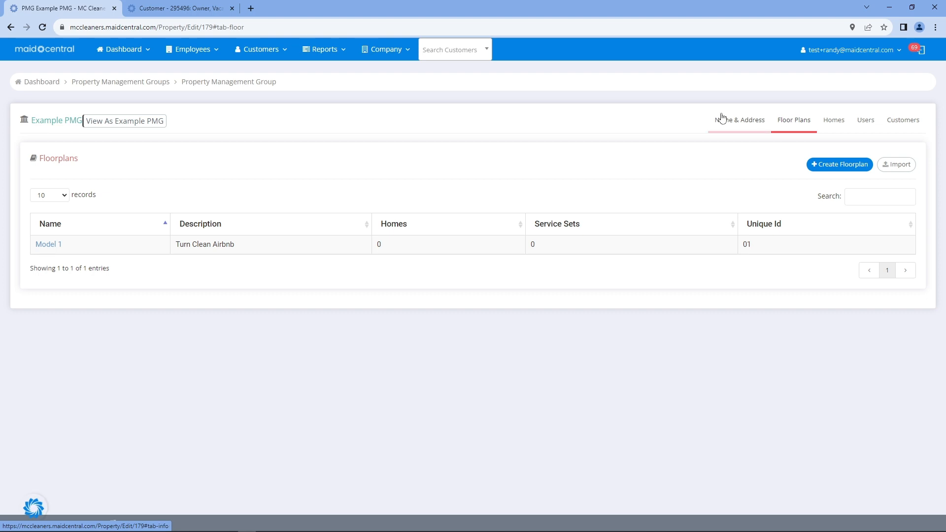
left_click(51, 248)
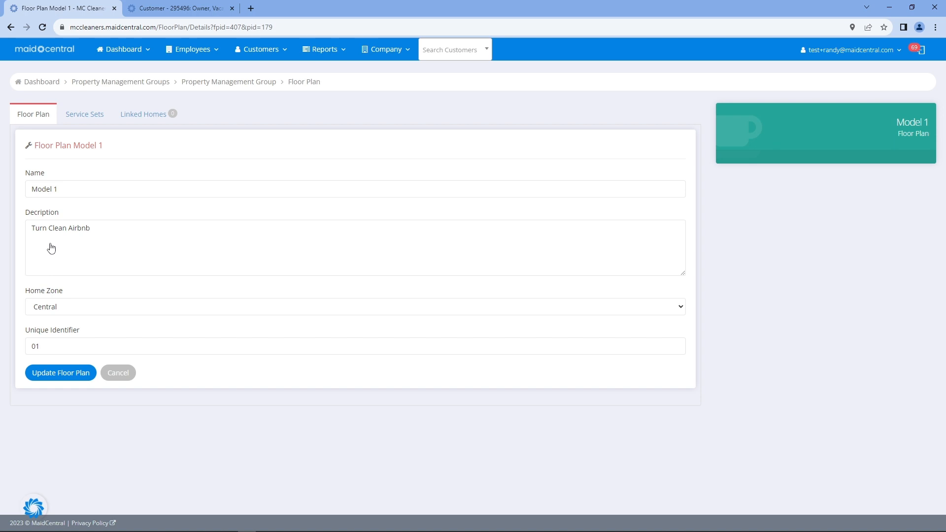
left_click(92, 119)
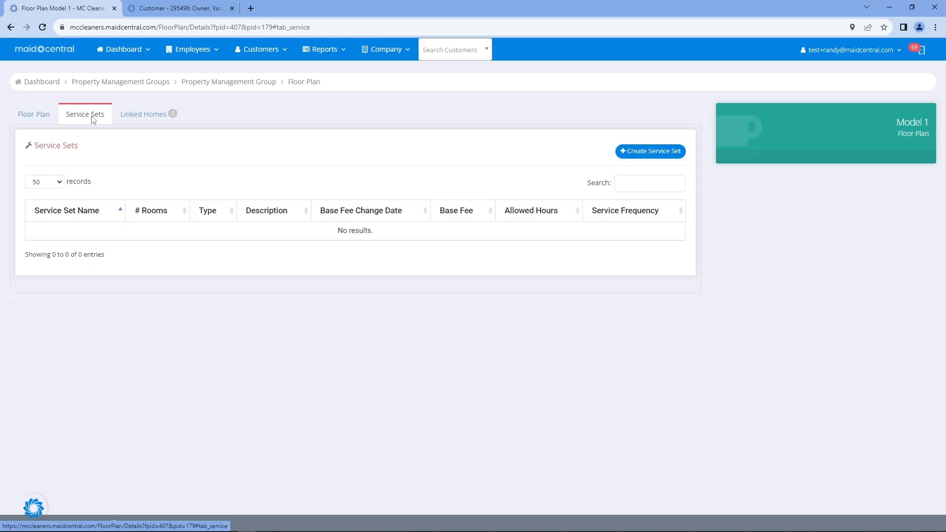
left_click(651, 154)
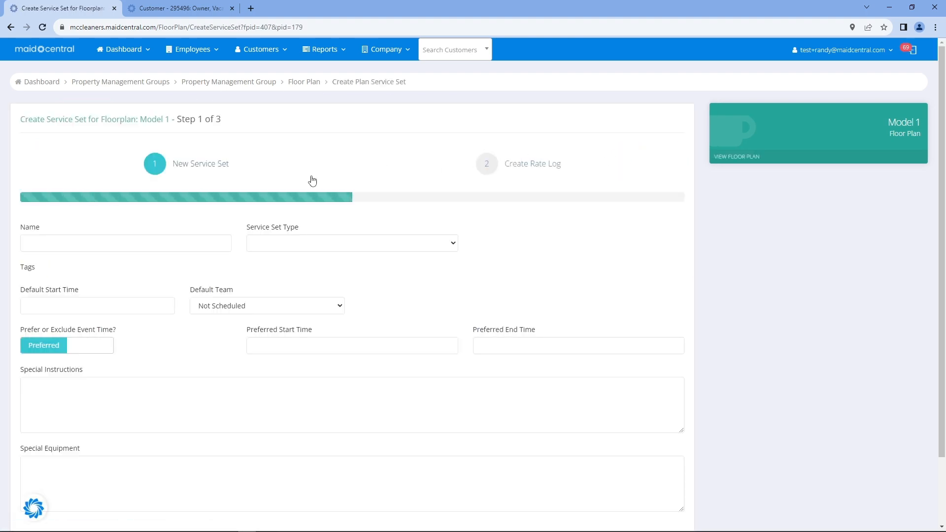
Name the service set AirBnB Turn Clean, with type Deep Clean, start time 09:00 AM and team 00
left_click(116, 246)
type("AirBnB Turn Clean")
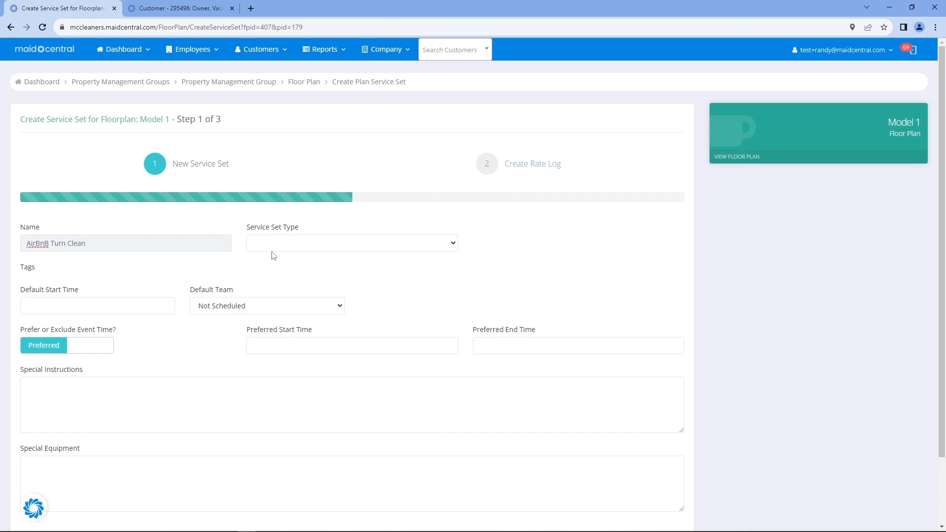
left_click(274, 248)
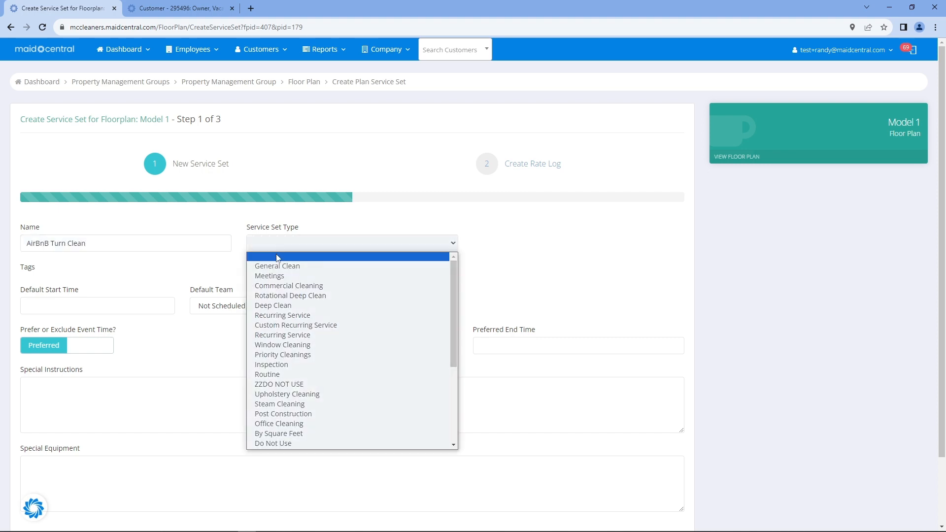
left_click(273, 306)
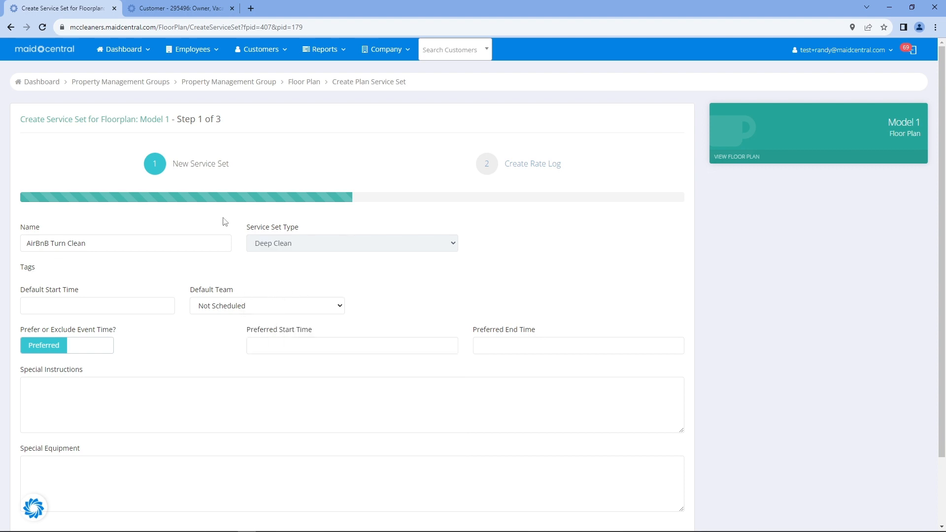
left_click(34, 305)
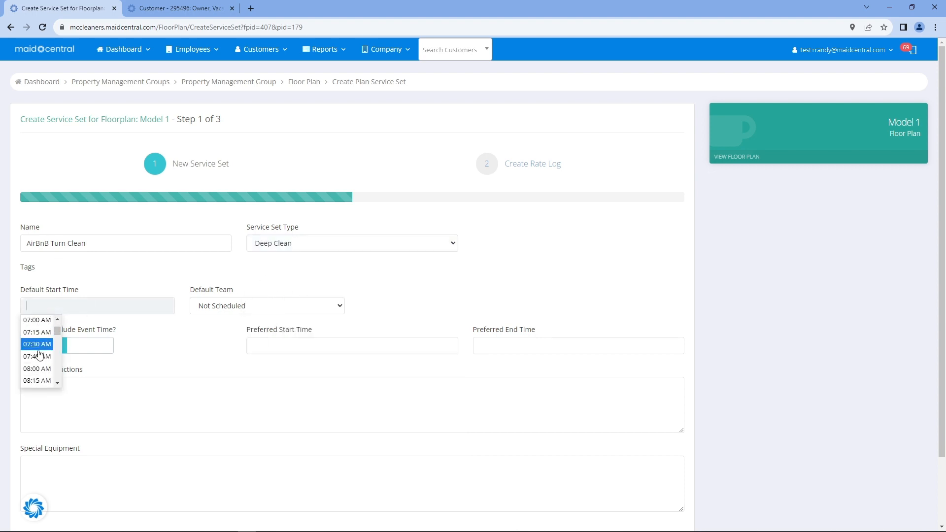
scroll(39, 354, "down", 2)
left_click(36, 376)
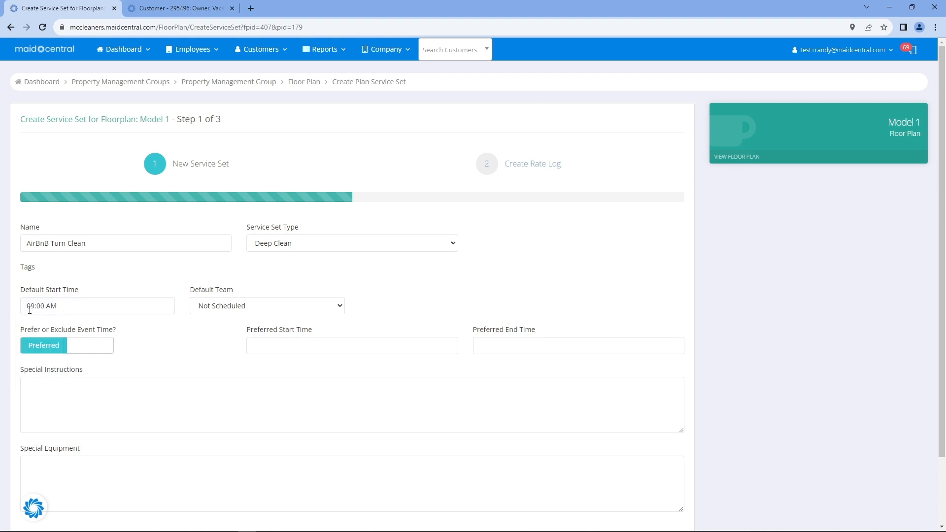
left_click(232, 310)
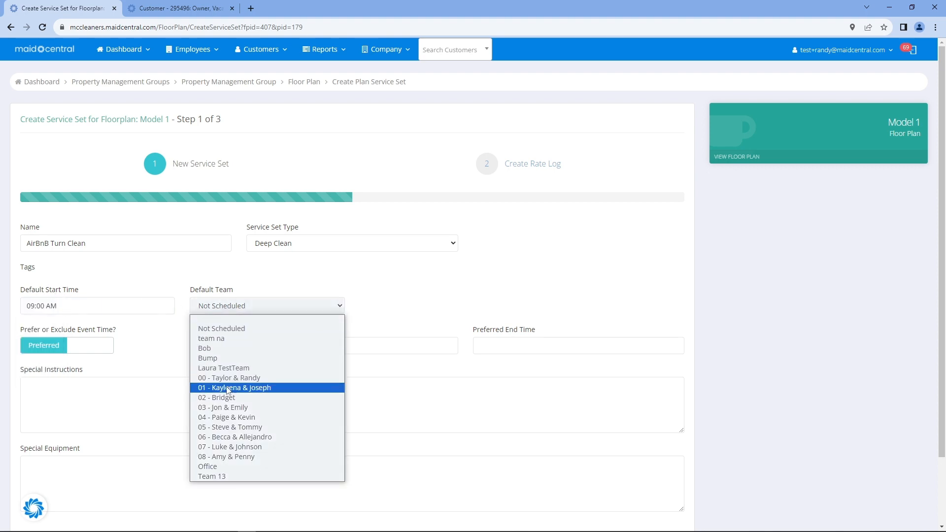
left_click(229, 378)
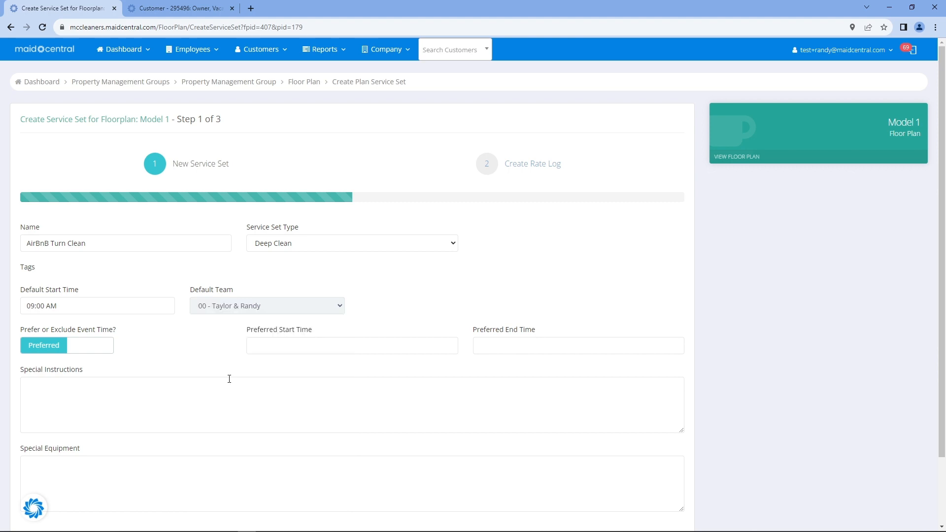
scroll(235, 375, "down", 2)
Enter special instructions beginning 'Remember' and change the special equipment to Extended cobwebber
left_click(251, 338)
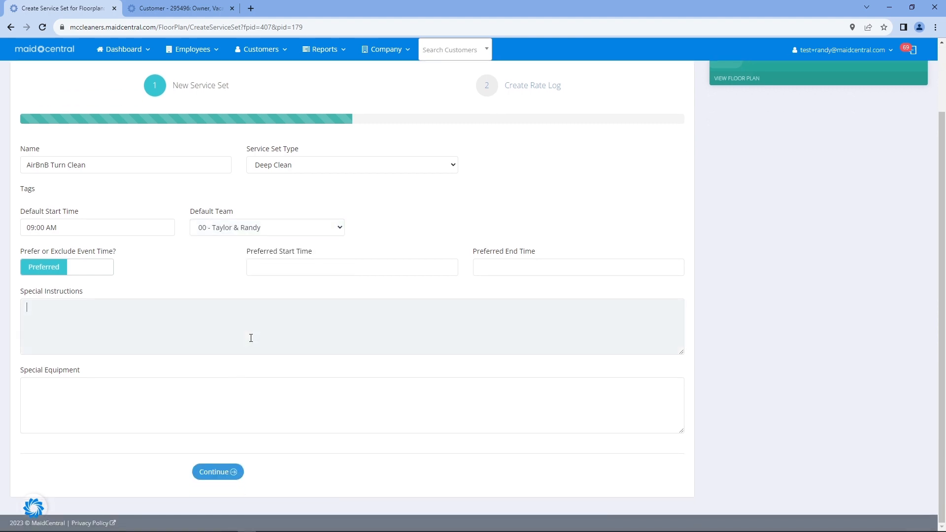
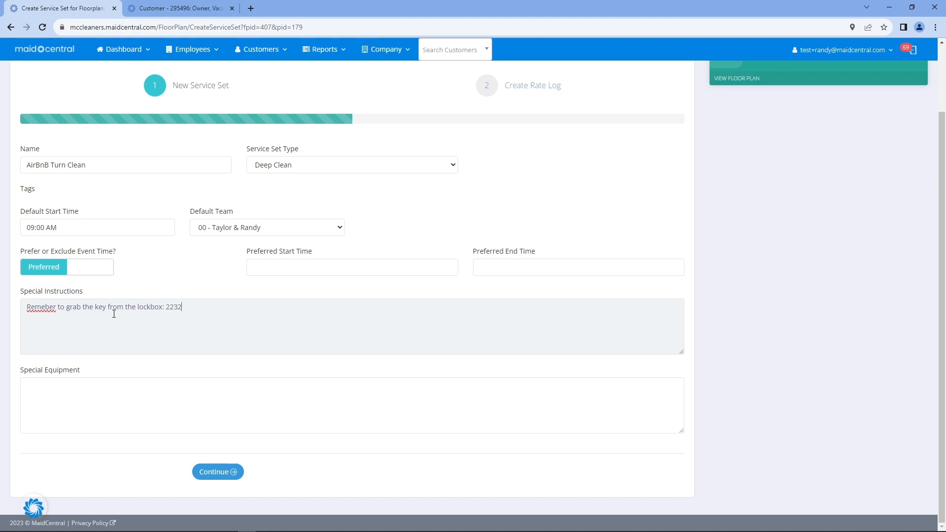
right_click(44, 306)
left_click(156, 320)
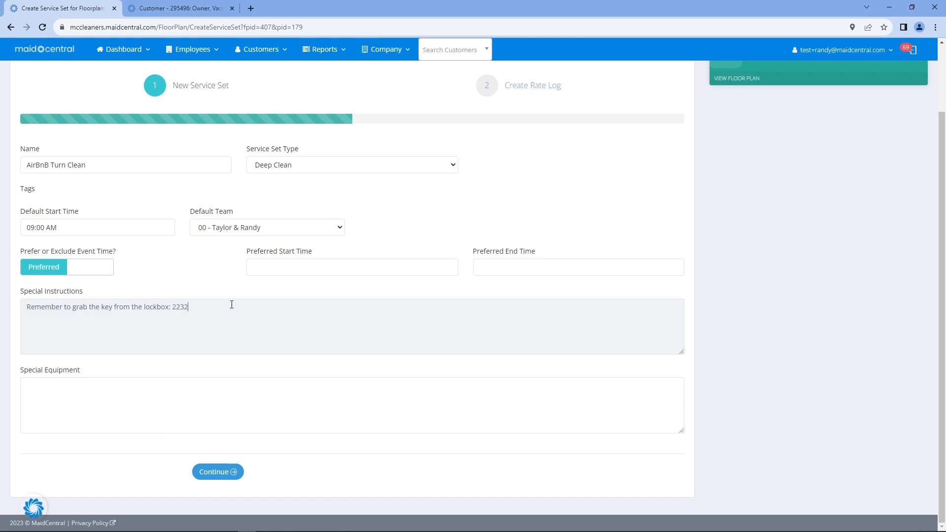
left_click_drag(231, 304, 14, 317)
left_click(212, 342)
left_click(138, 406)
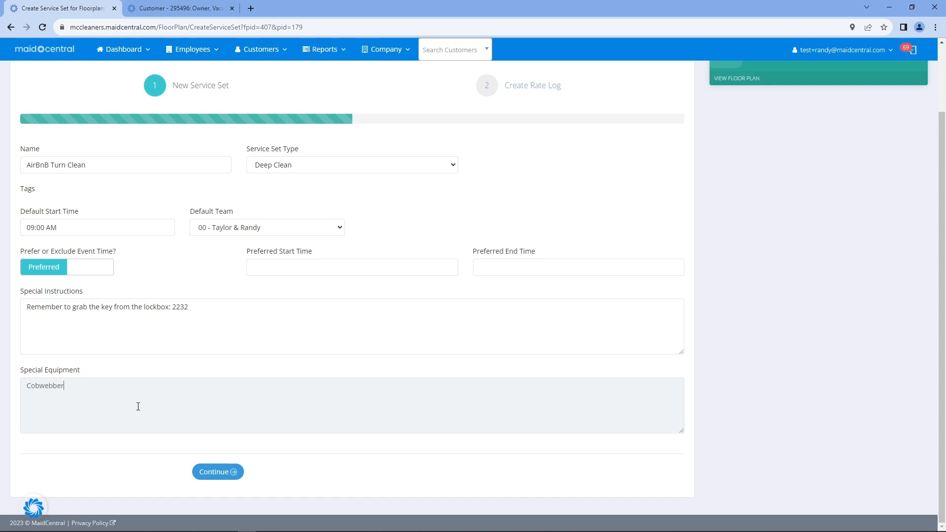
left_click_drag(27, 389, 31, 389)
type("Extended c")
In the rate step, enter base fee 180, allowed hours 3 and service type On Demand, then submit
left_click(233, 472)
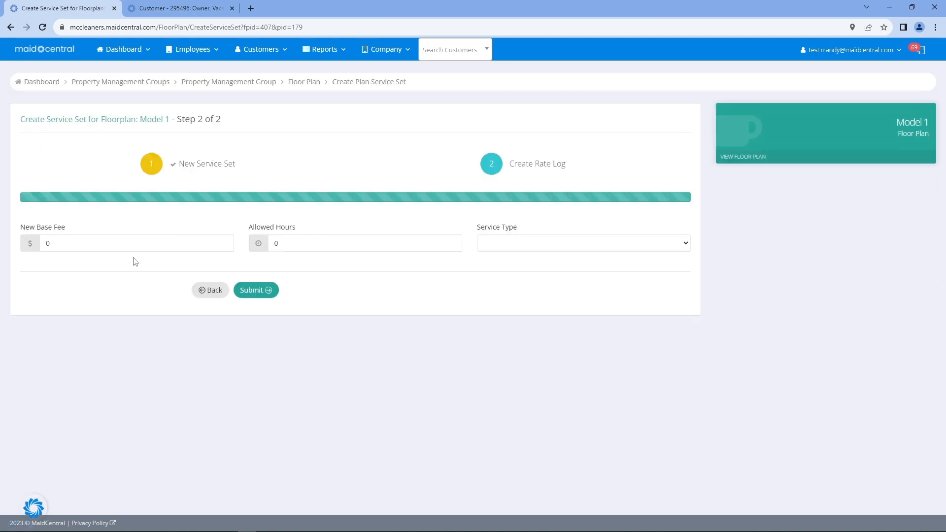
left_click(33, 248)
key("Tab")
type("3")
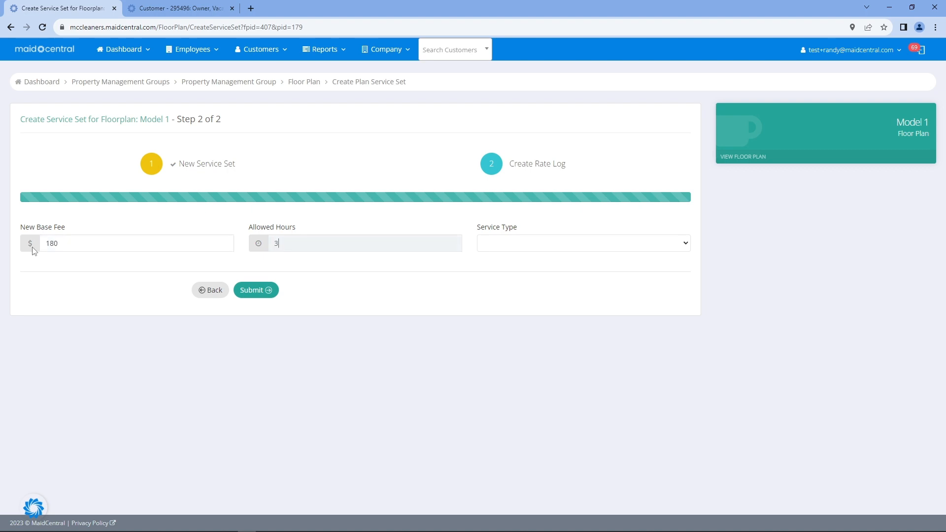
key("Tab")
left_click(538, 241)
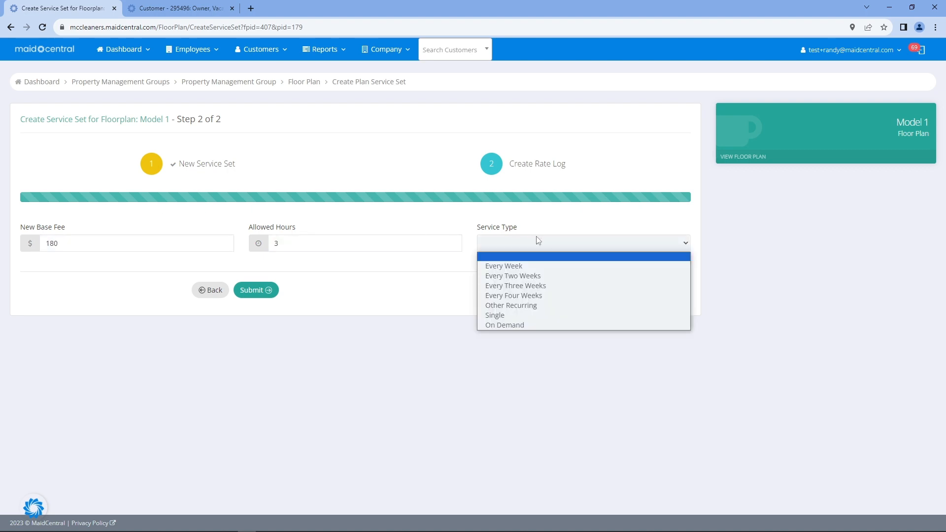
left_click(523, 325)
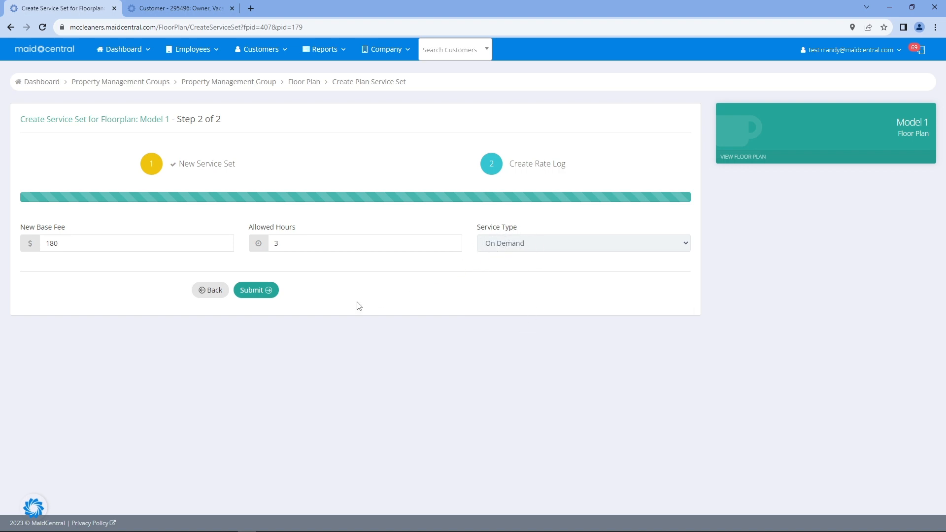
left_click(248, 294)
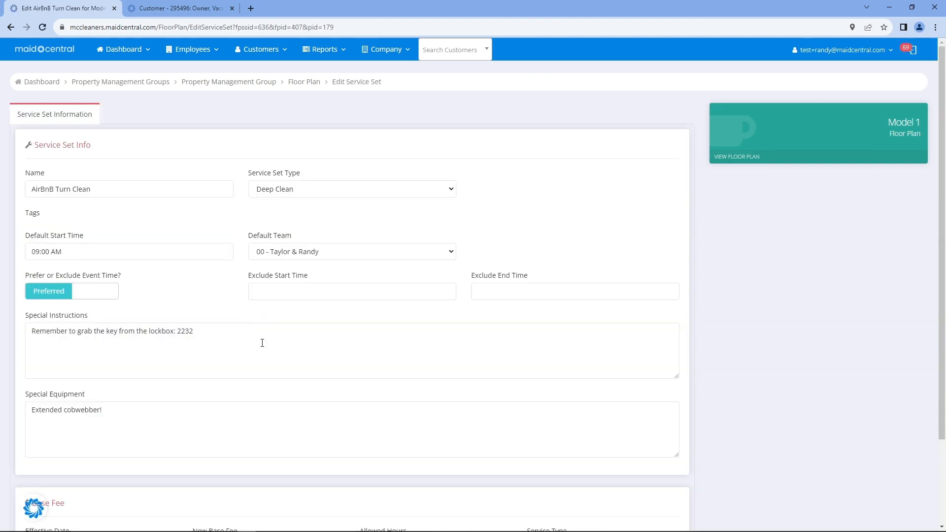
Review the saved AirBnB Turn Clean page, cancel out, and return to Example PMG's Floor Plans tab
scroll(203, 299, "down", 2)
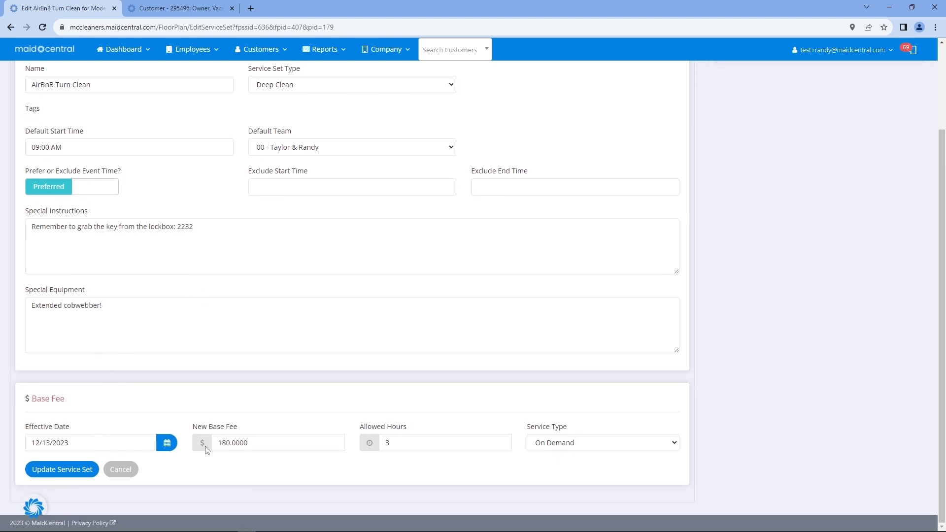
scroll(296, 353, "up", 2)
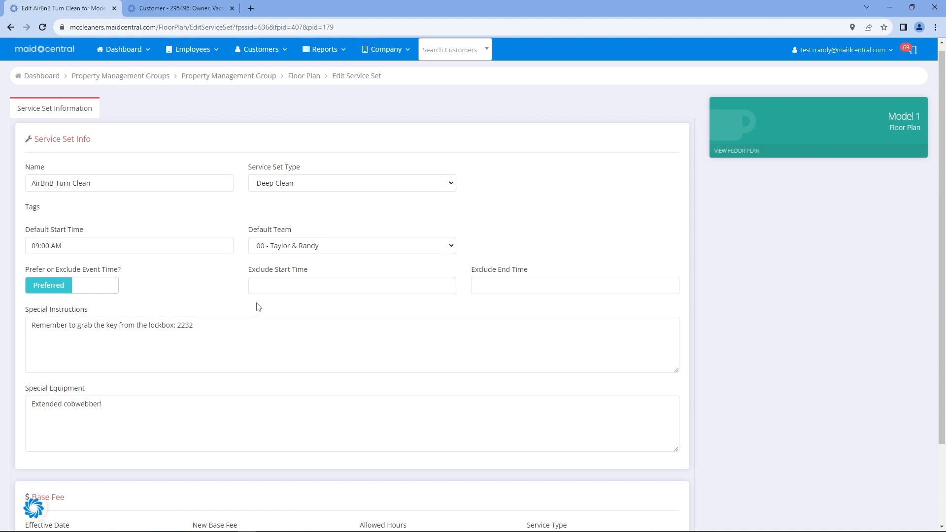
scroll(259, 307, "down", 2)
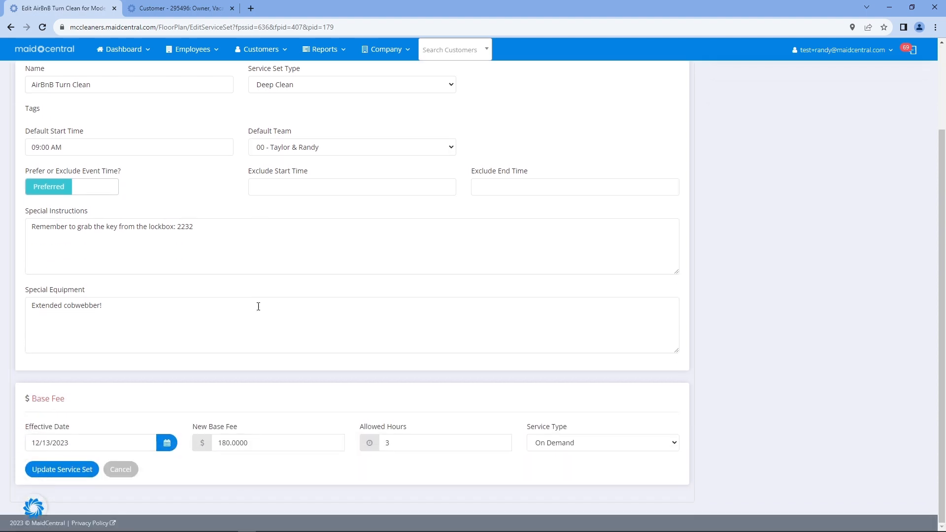
scroll(255, 311, "up", 2)
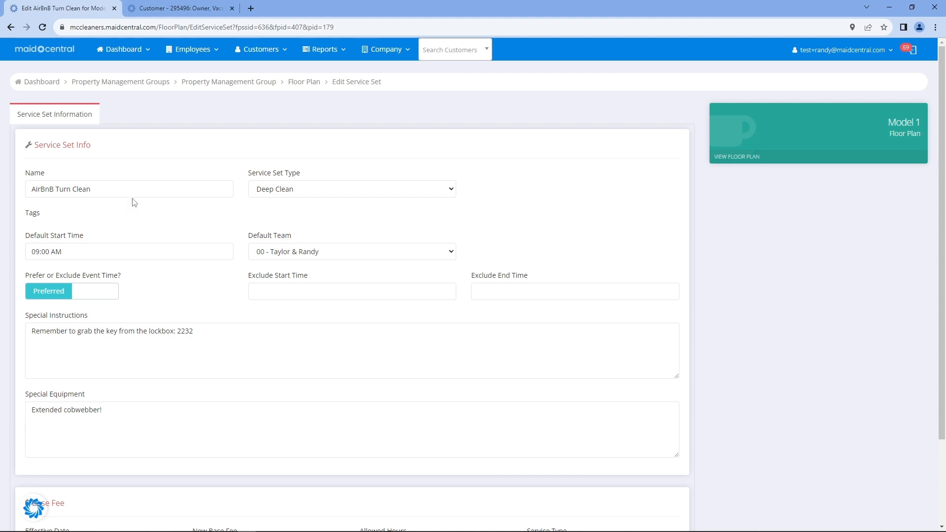
left_click(45, 508)
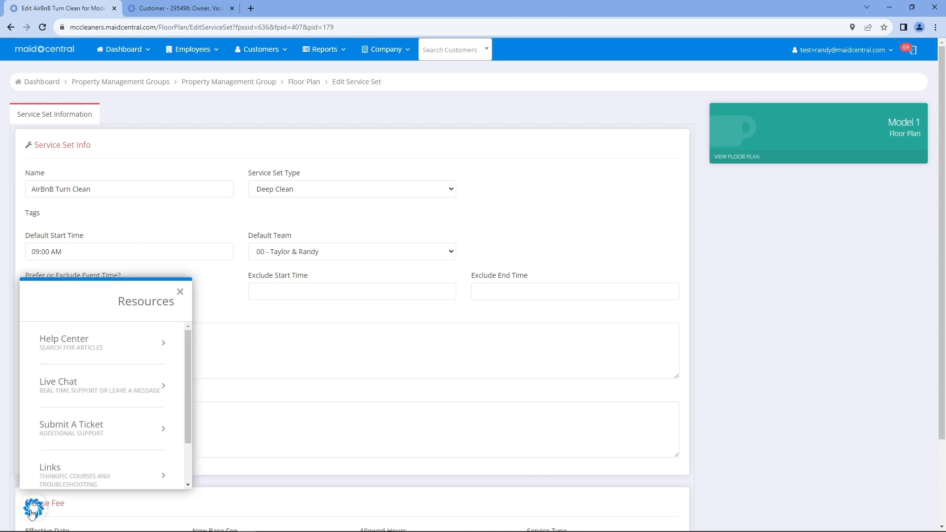
scroll(37, 512, "down", 2)
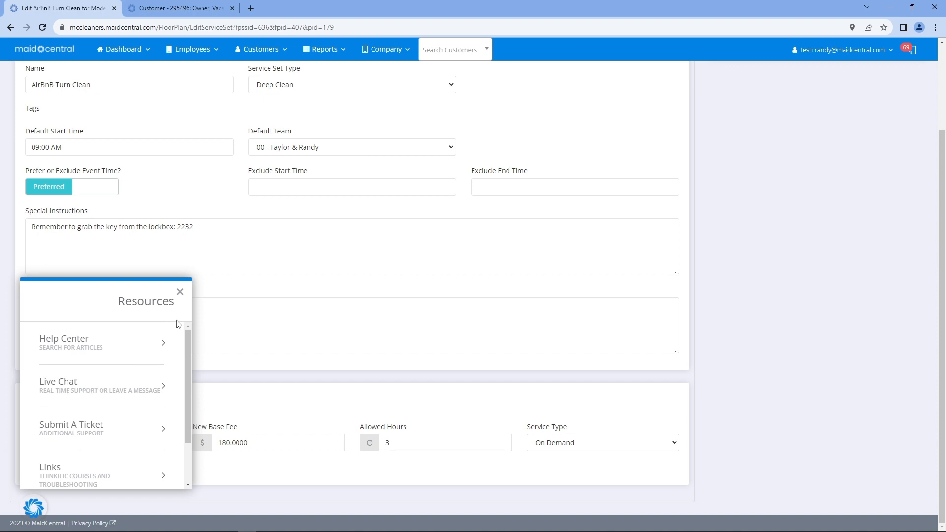
left_click(180, 293)
left_click(124, 472)
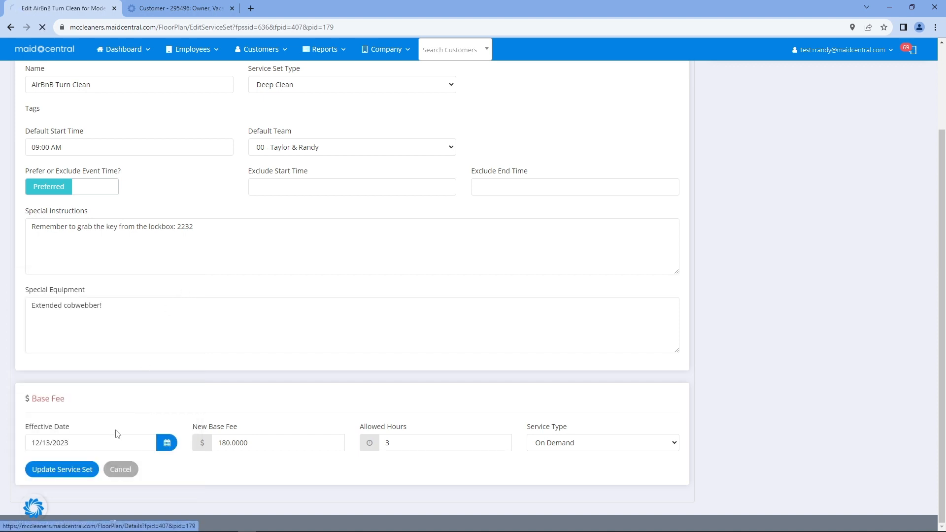
left_click(799, 126)
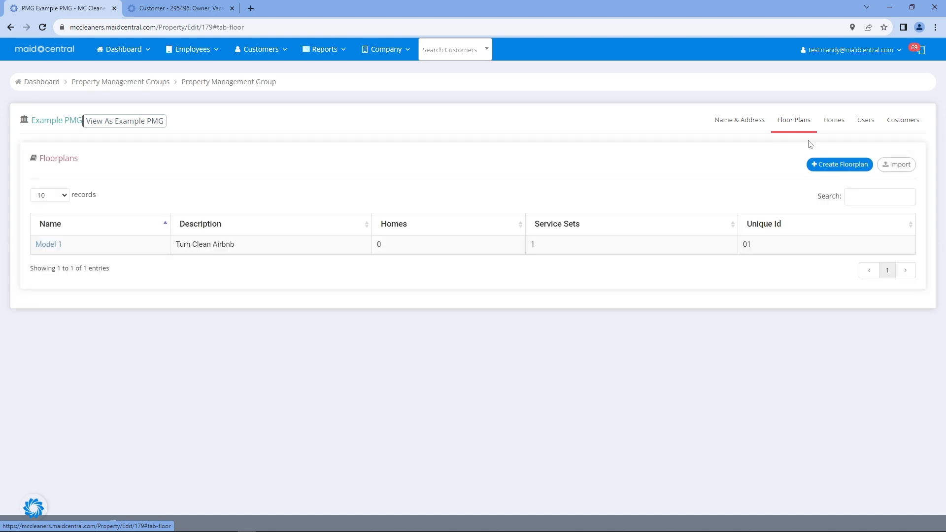
Open the Upload Homes page and download the CastleQuickImportTemplate.xlsx template
left_click(900, 171)
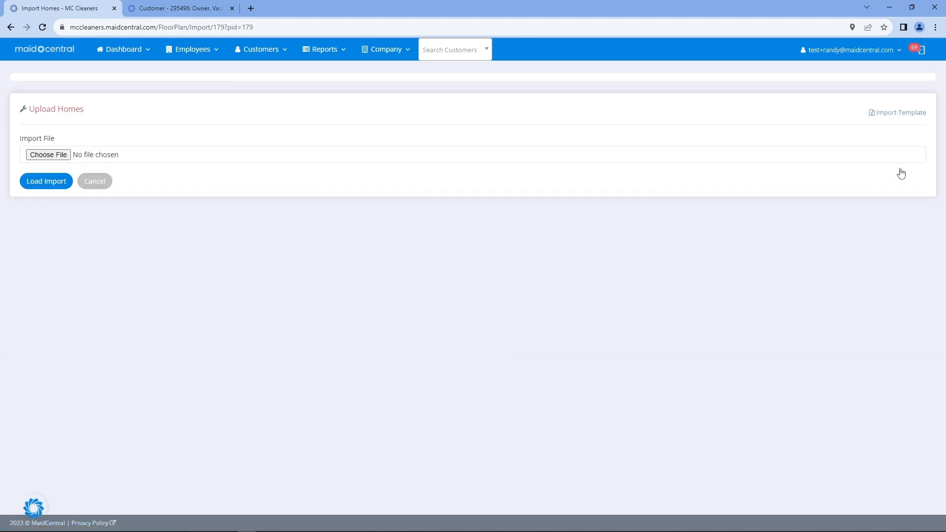
left_click(898, 115)
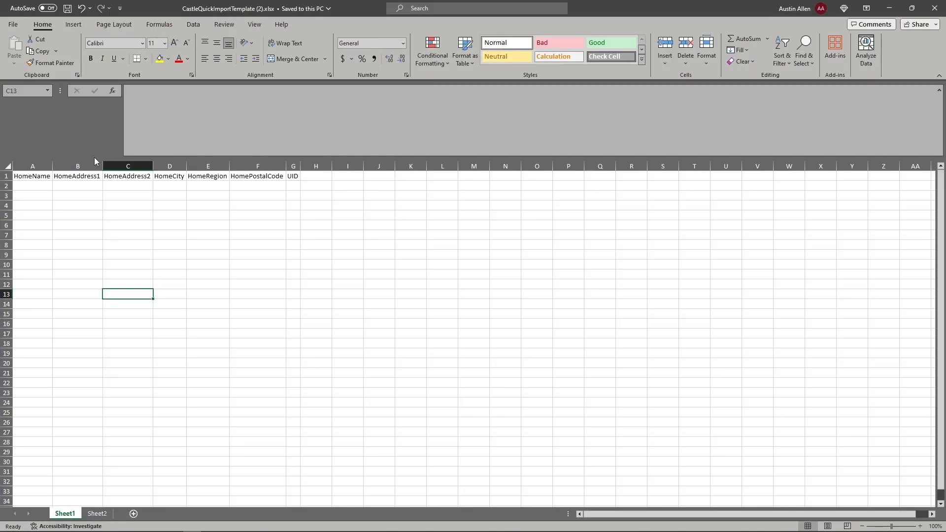
Enter home name AirBnB 2 in A2 and address 1 Fake st. in B2
left_click_drag(38, 178, 301, 260)
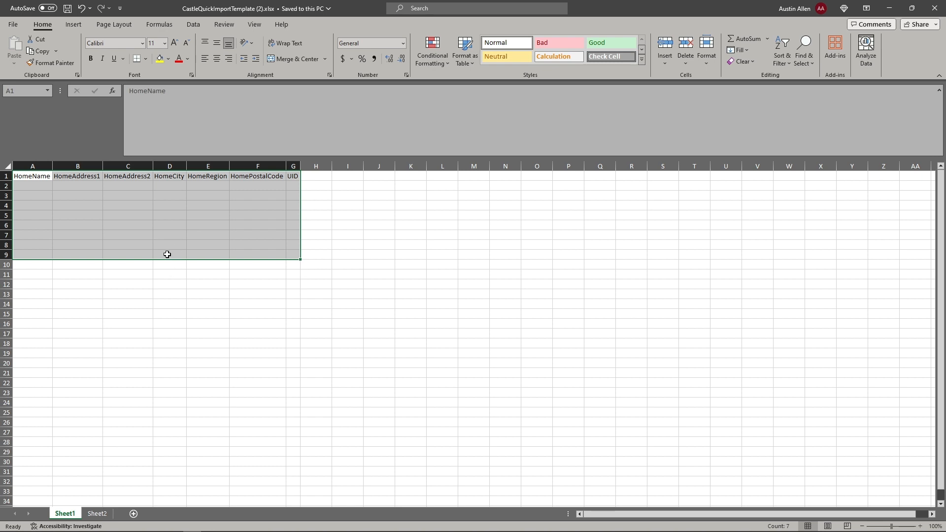
left_click(167, 254)
left_click(31, 187)
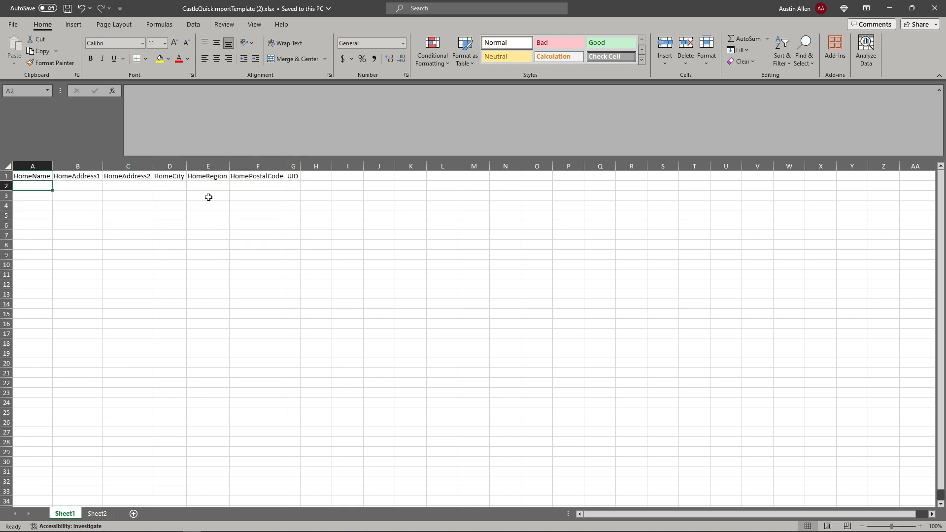
type("AirBn")
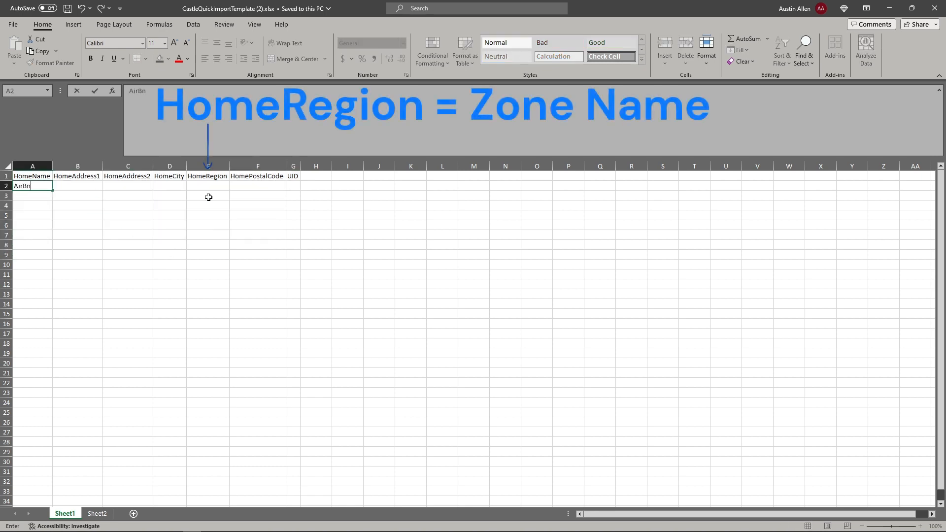
type("B 2")
key("Tab")
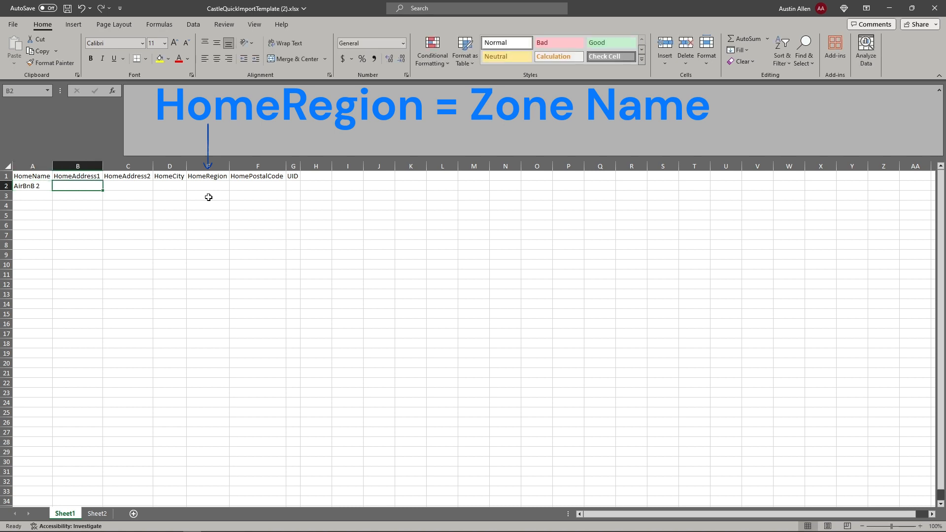
type("Fake st.")
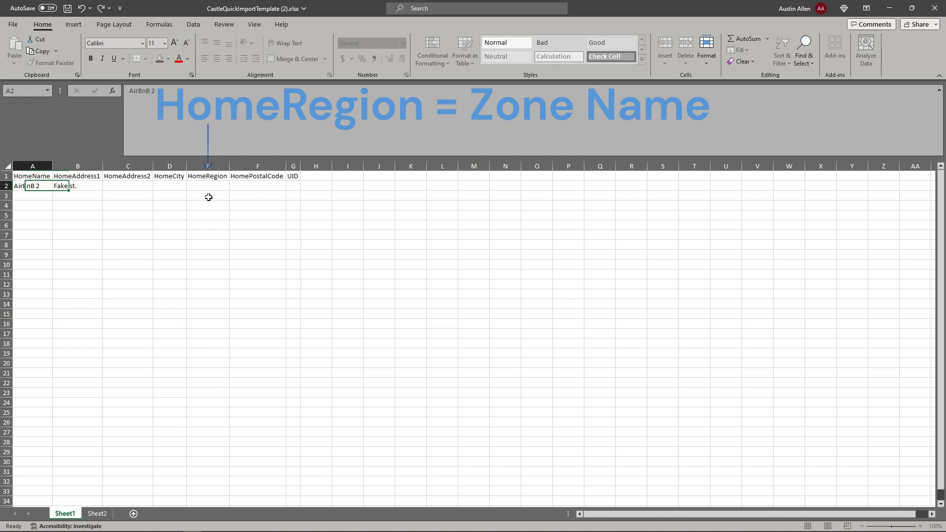
key("ctrl+Return")
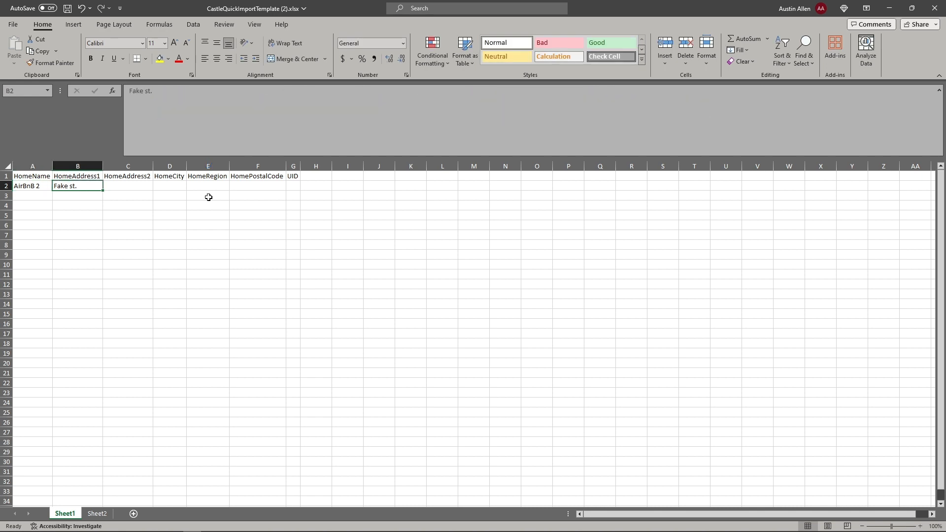
left_click(135, 91)
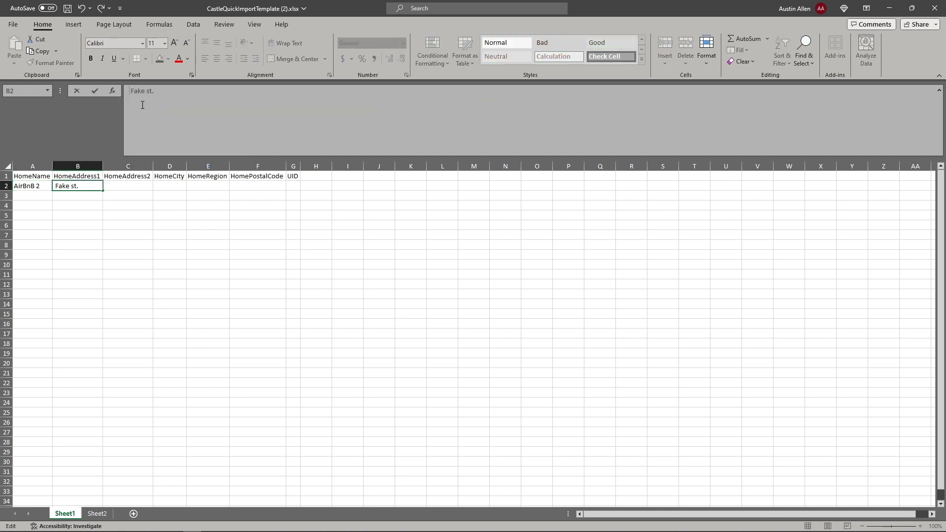
type("1")
left_click(120, 218)
left_click(126, 188)
Fill addresses 2–15 Fake st. and home names AirBnB 3–16 down to row 16
left_click(88, 186)
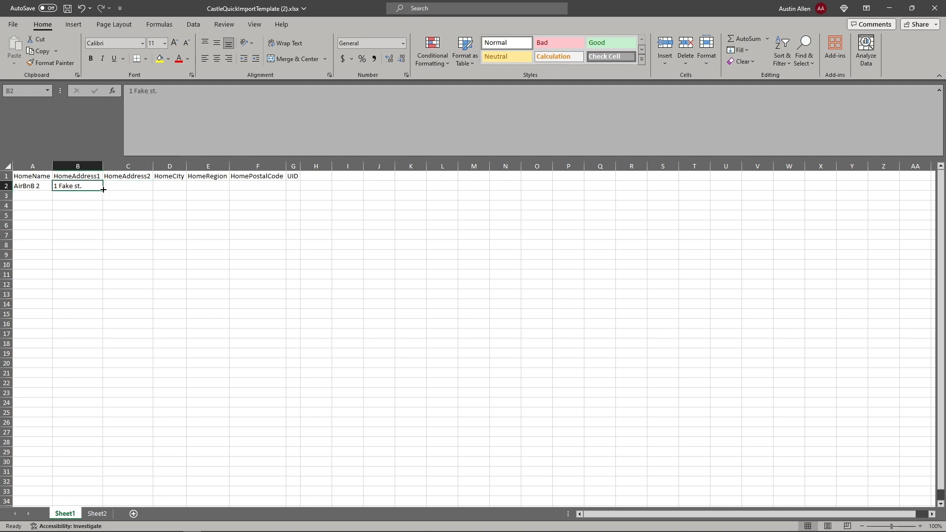
left_click_drag(102, 190, 104, 327)
left_click(132, 235)
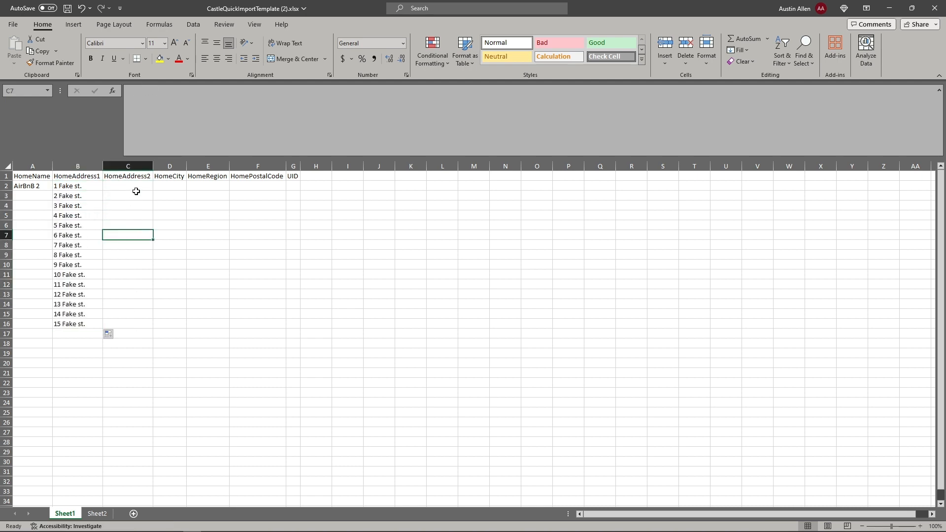
left_click(35, 186)
left_click_drag(53, 190, 55, 327)
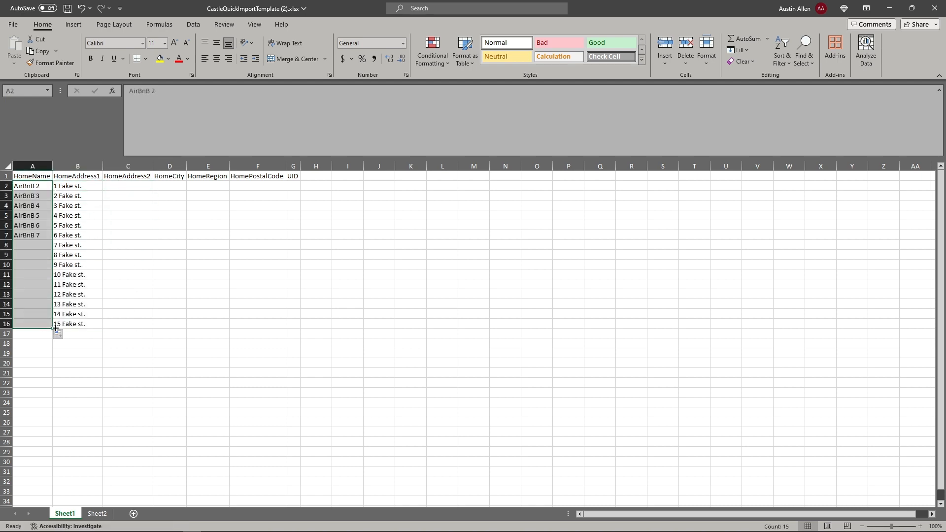
left_click(161, 264)
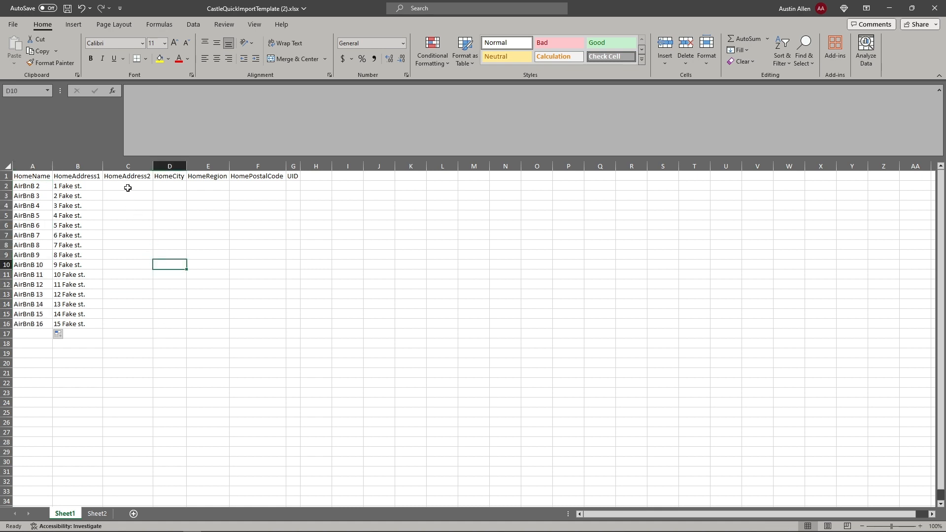
Fill city Indiana, region Central, postal code 15701 and UID 01 for every home, then save
left_click(182, 186)
type("In")
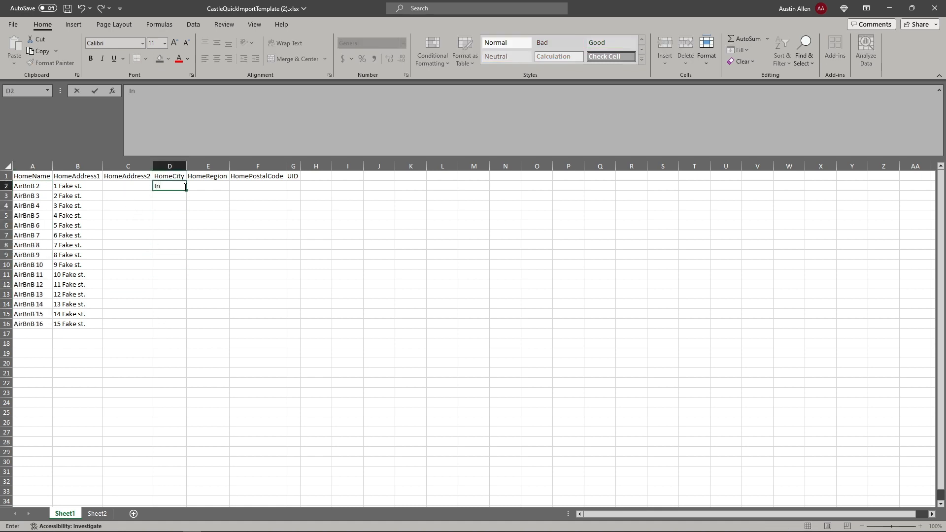
type("diana")
key("Tab")
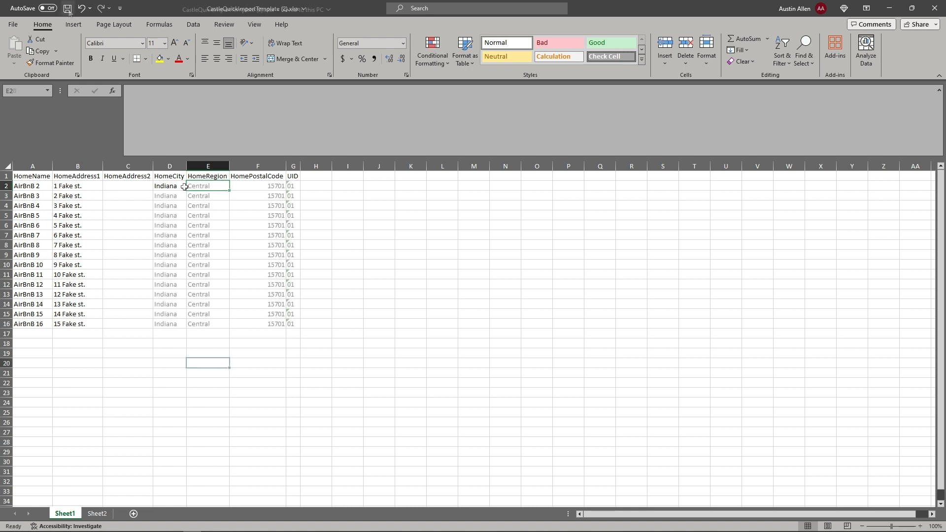
key("ctrl+s")
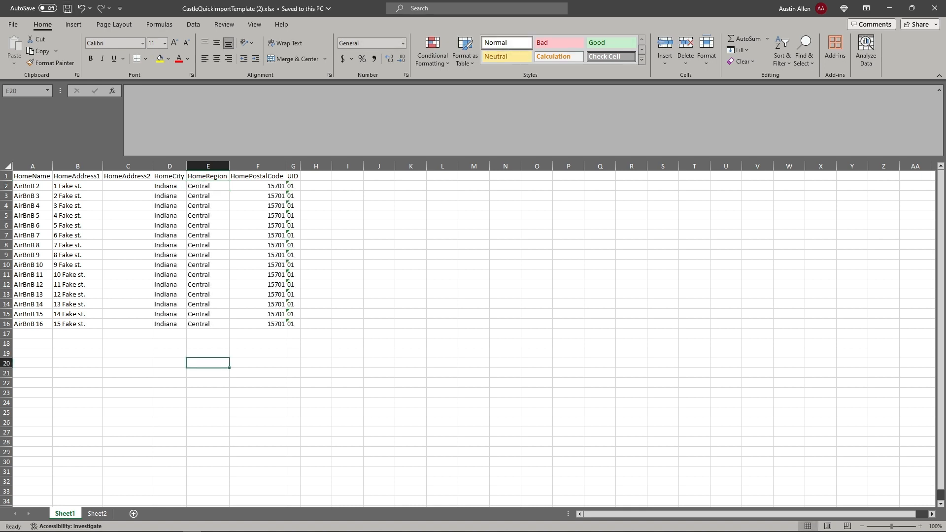
key("alt+Tab")
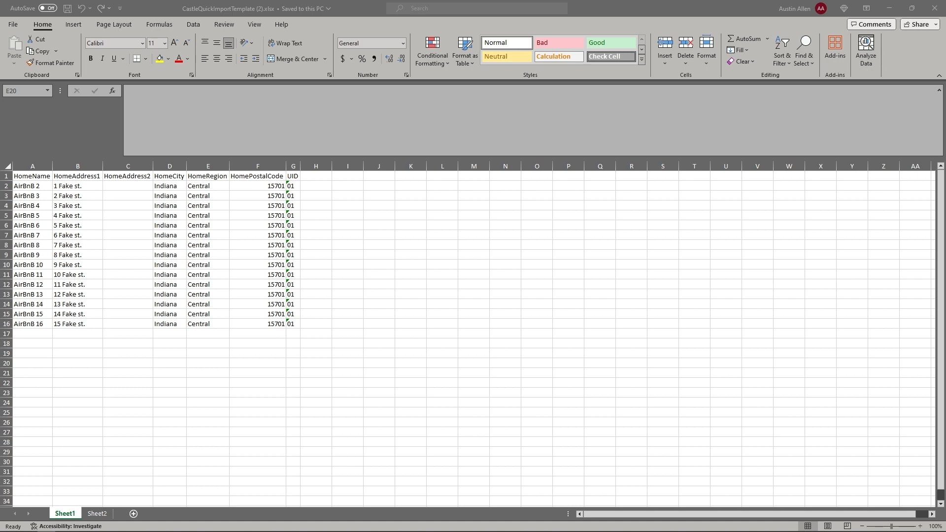
key("alt+Tab")
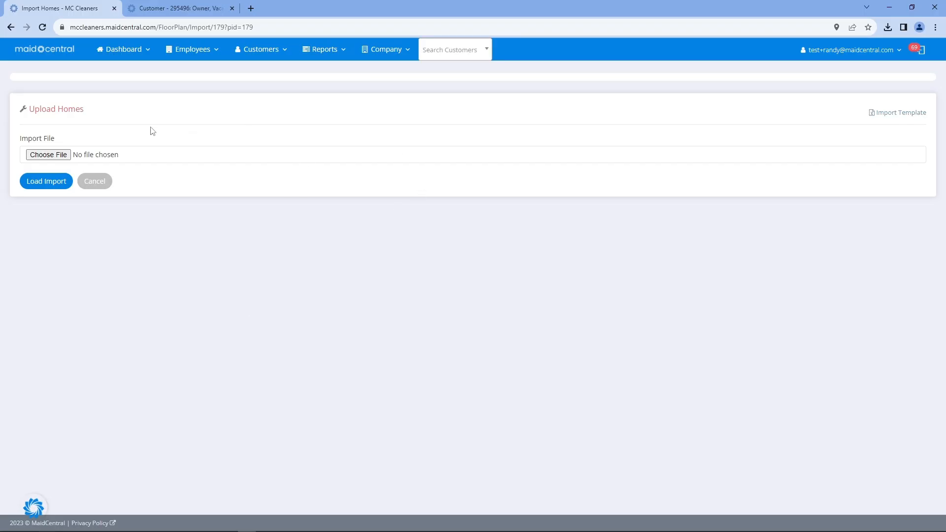
Load CastleQuickImportTemplate (2).xlsx from Downloads into the home import
left_click(64, 154)
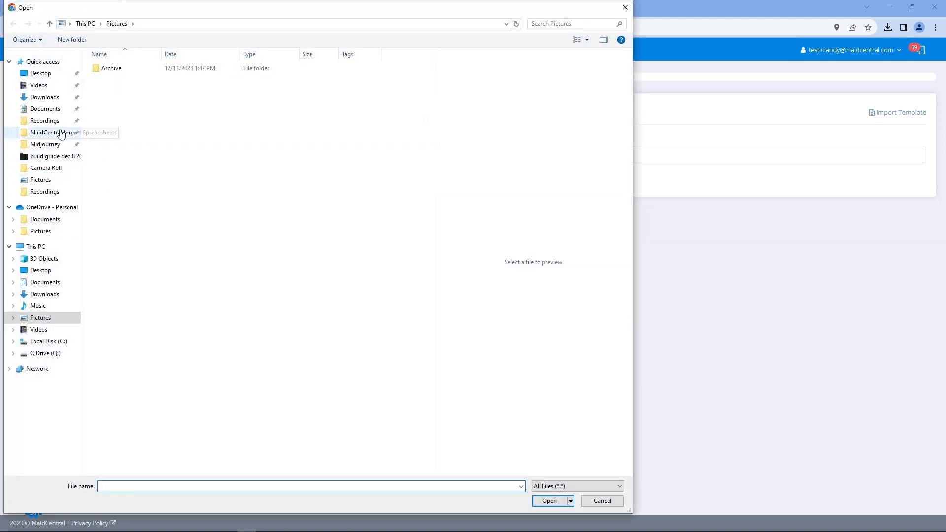
left_click(55, 96)
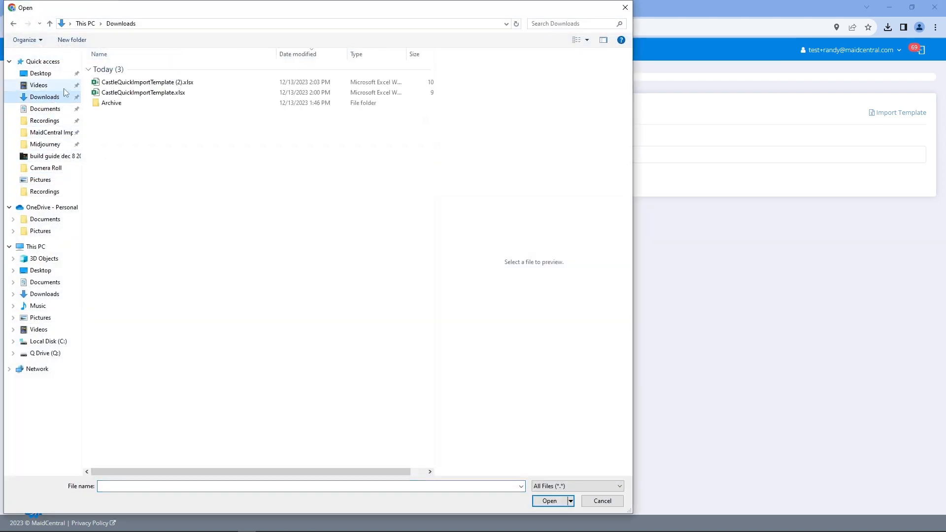
double_click(131, 82)
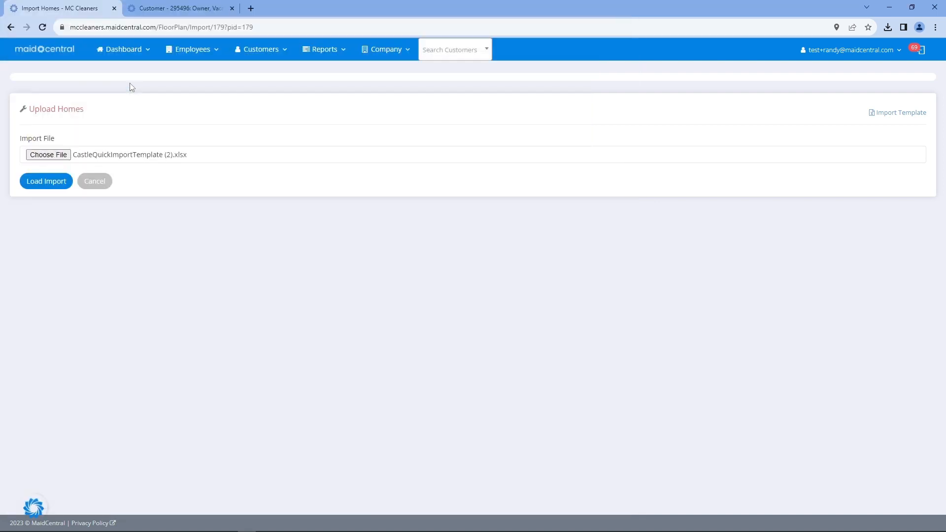
left_click(64, 180)
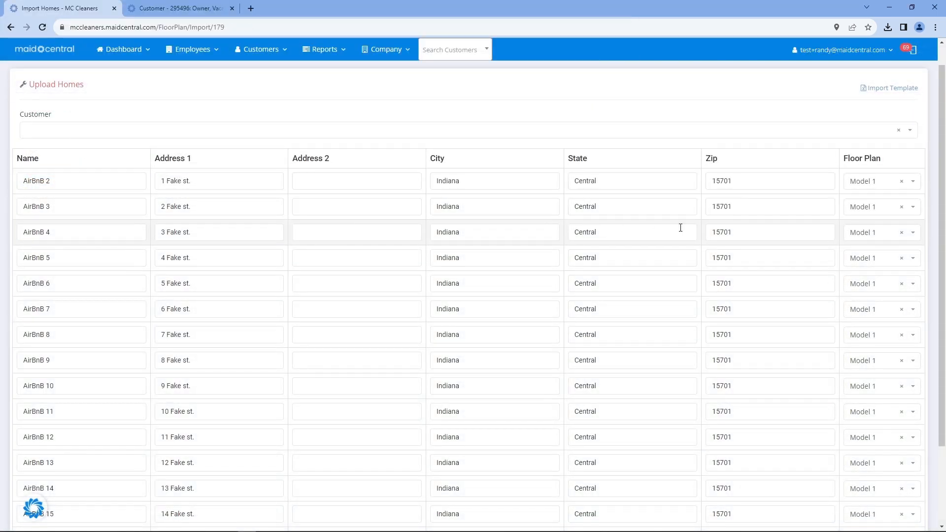
Assign the homes to customer Owner, Vacation Rental and floor plan Model 1 for AirBnB 2 and 3
left_click(867, 190)
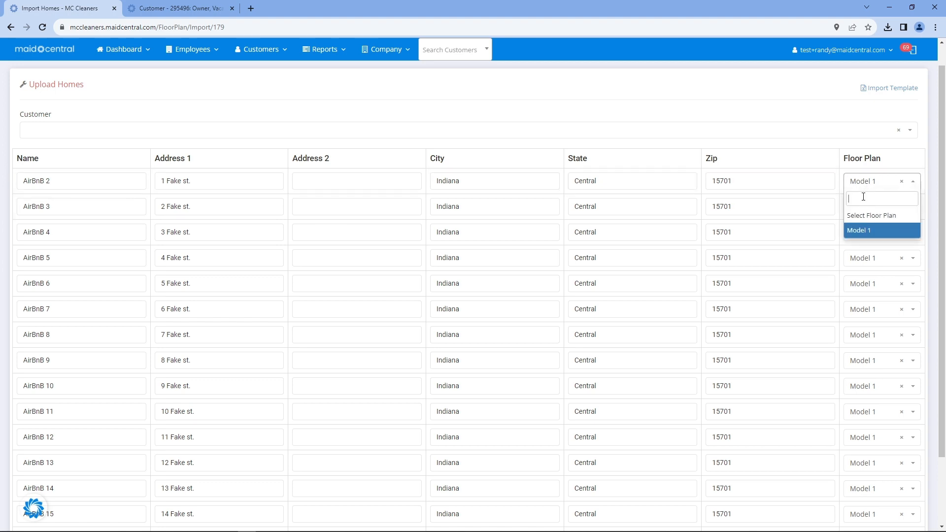
left_click(885, 230)
left_click(867, 214)
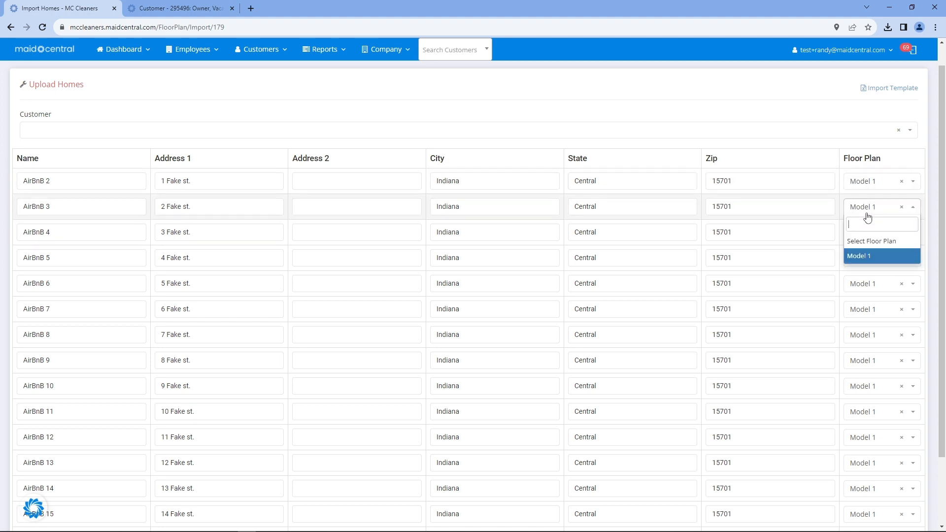
left_click(859, 256)
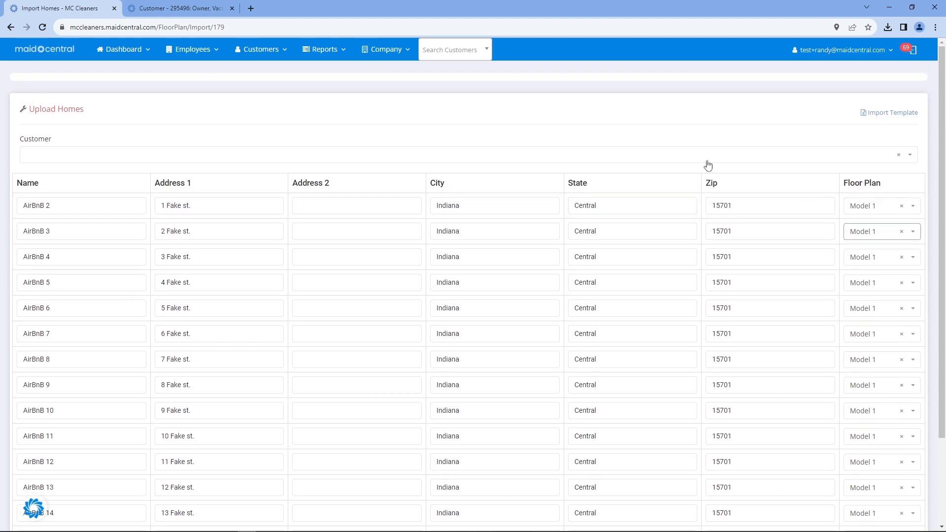
left_click(241, 156)
left_click(237, 191)
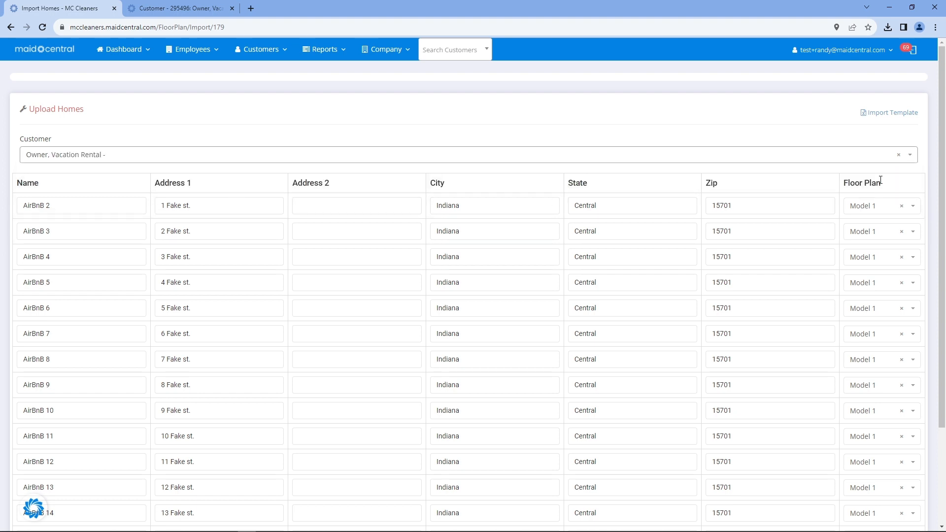
left_click_drag(834, 185, 882, 185)
left_click(871, 207)
left_click(865, 263)
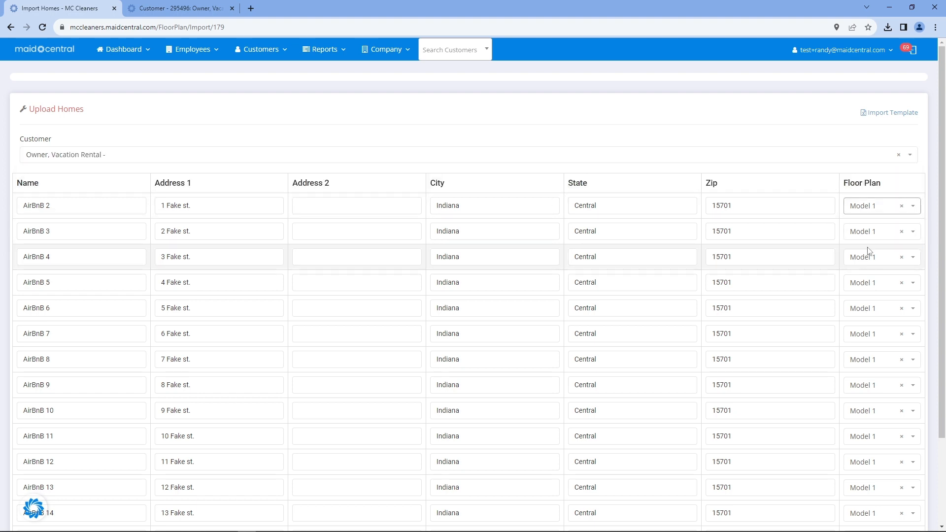
left_click(867, 231)
left_click(862, 279)
Process the import and view Example PMG's list of homes
scroll(788, 275, "down", 2)
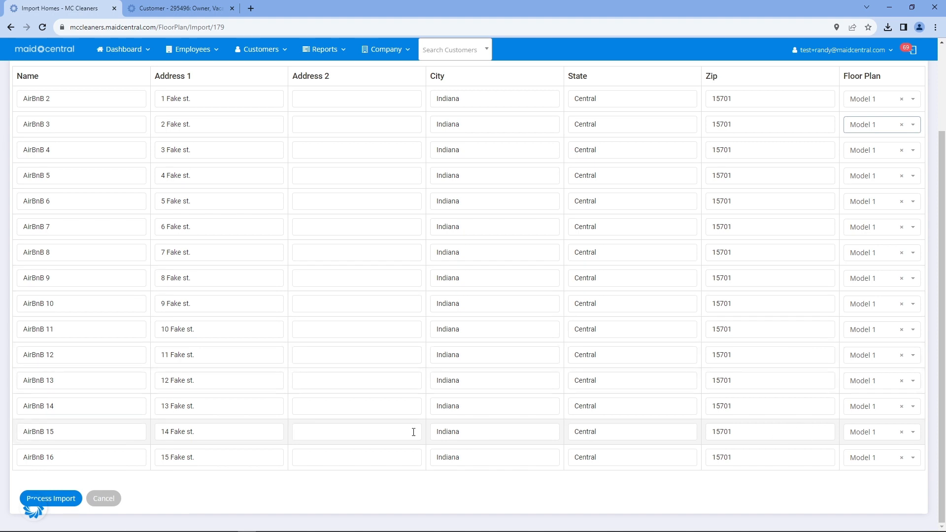
left_click(59, 490)
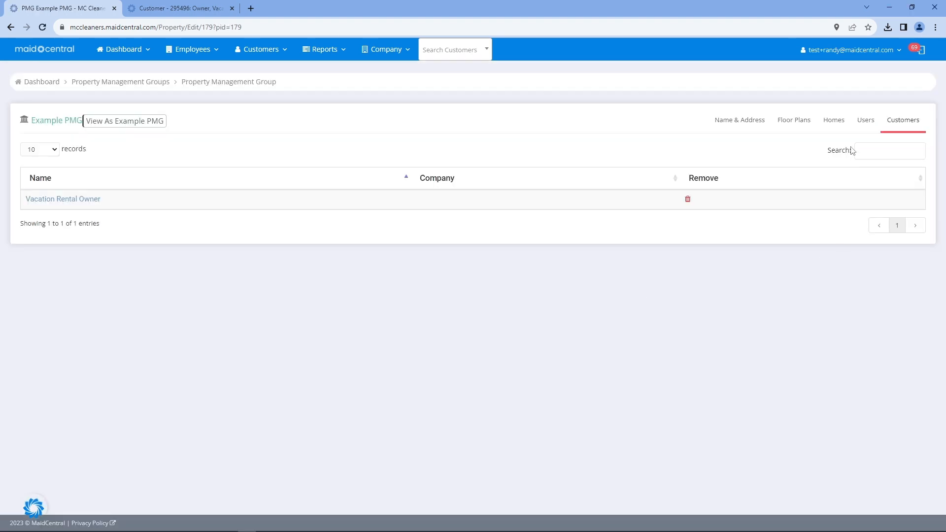
left_click(836, 127)
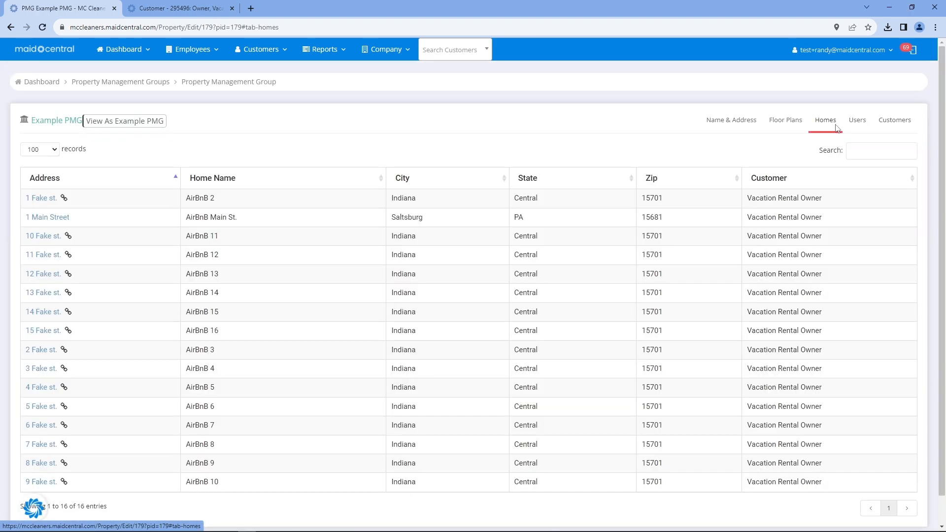
Reload the customer record and check AirBnB 2's $180 fee, 3 hours and Extended cobwebber! note
left_click_drag(258, 206, 266, 439)
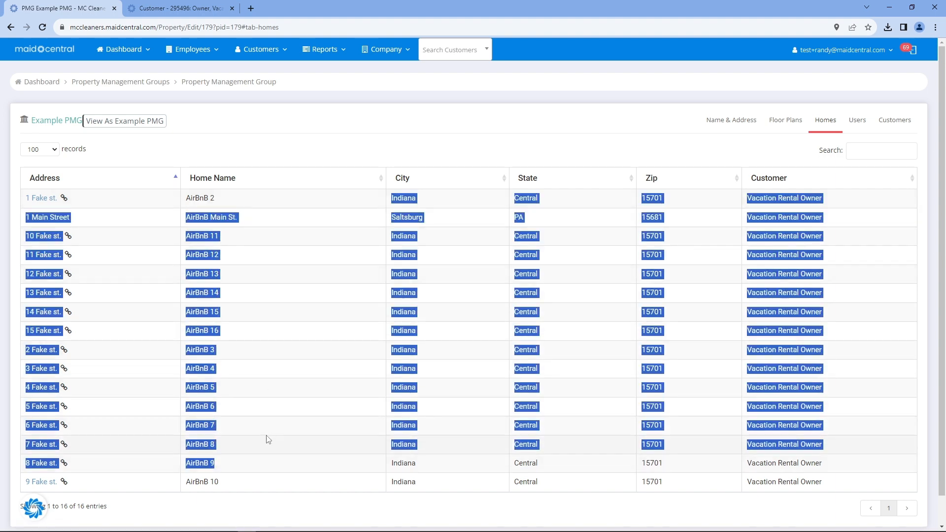
left_click(182, 8)
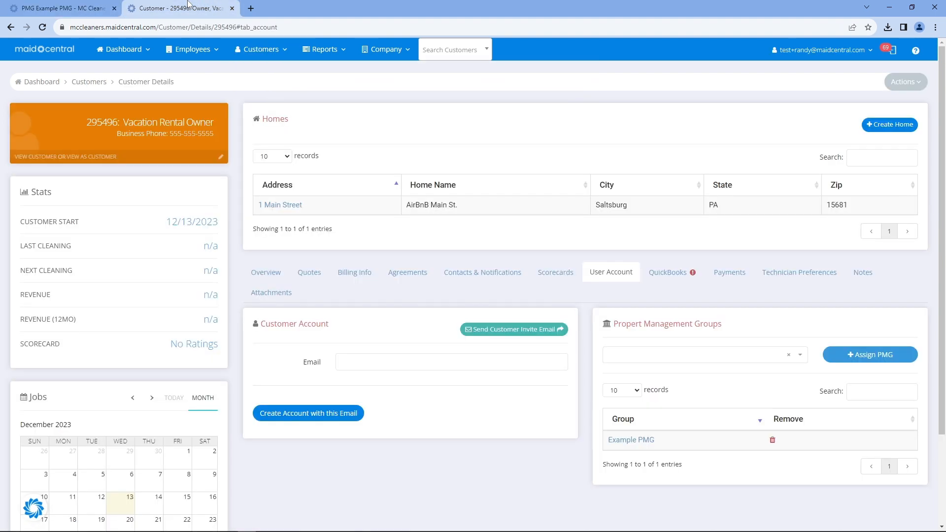
left_click(42, 28)
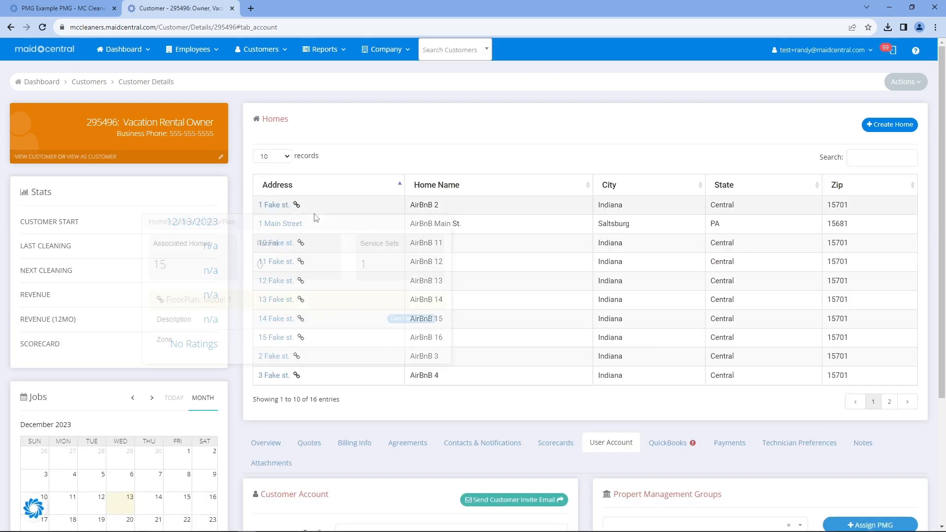
left_click(272, 206)
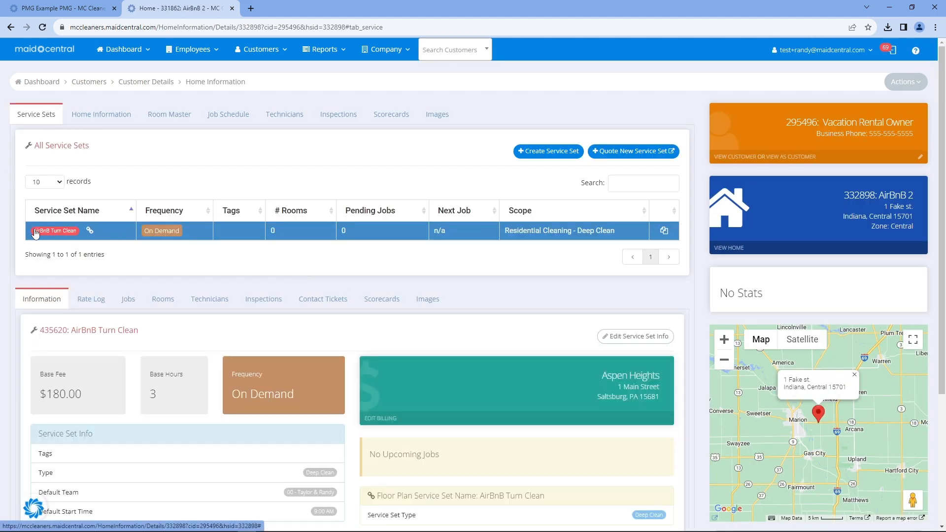
scroll(88, 311, "down", 2)
double_click(49, 299)
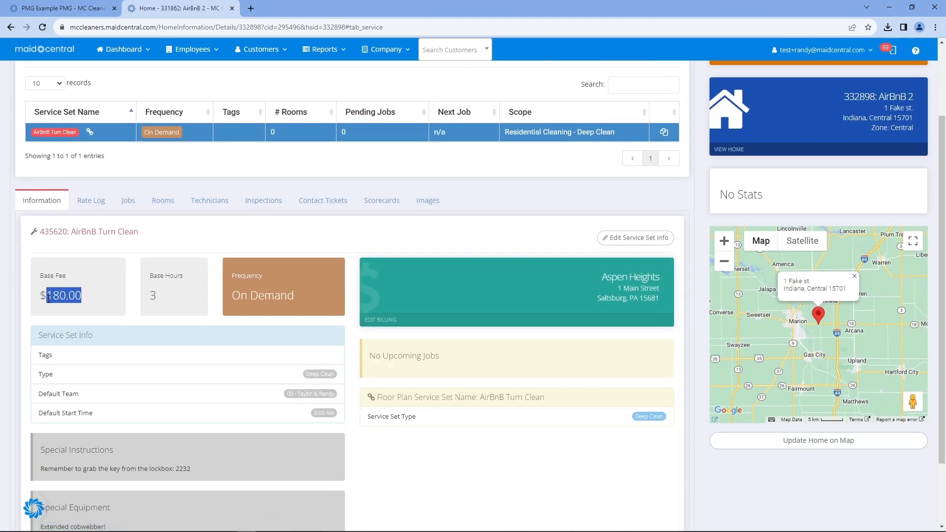
double_click(154, 296)
scroll(123, 343, "down", 2)
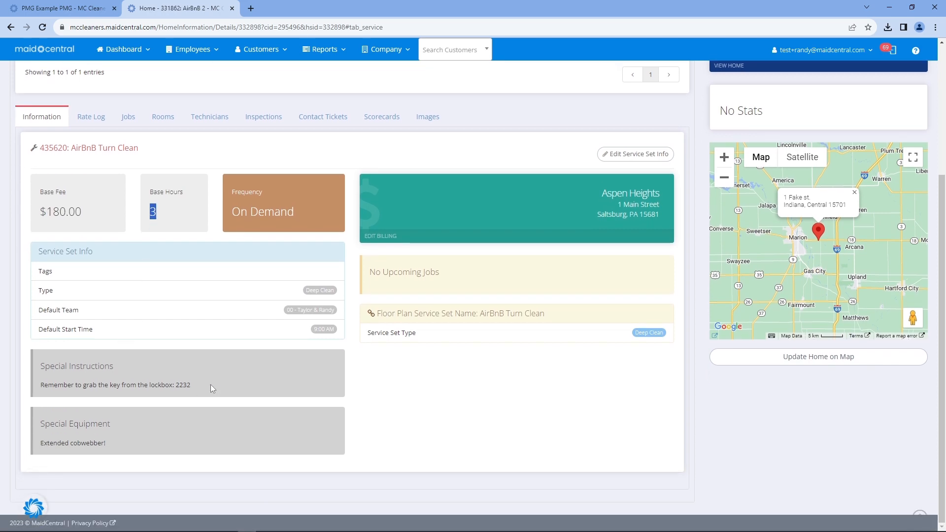
left_click_drag(211, 386, 55, 383)
left_click_drag(109, 442, 42, 443)
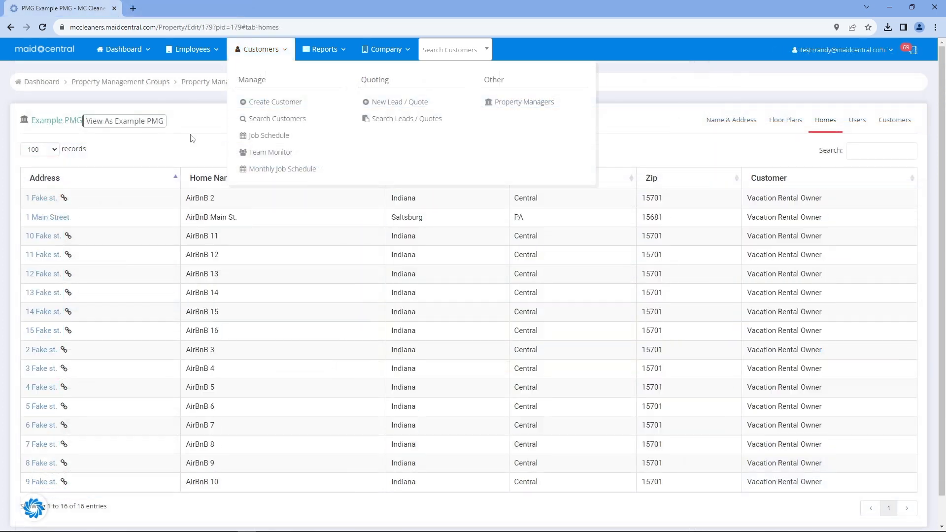
Create an Example PMG user with first name, last name and e-mail, then check the Users list
left_click(857, 119)
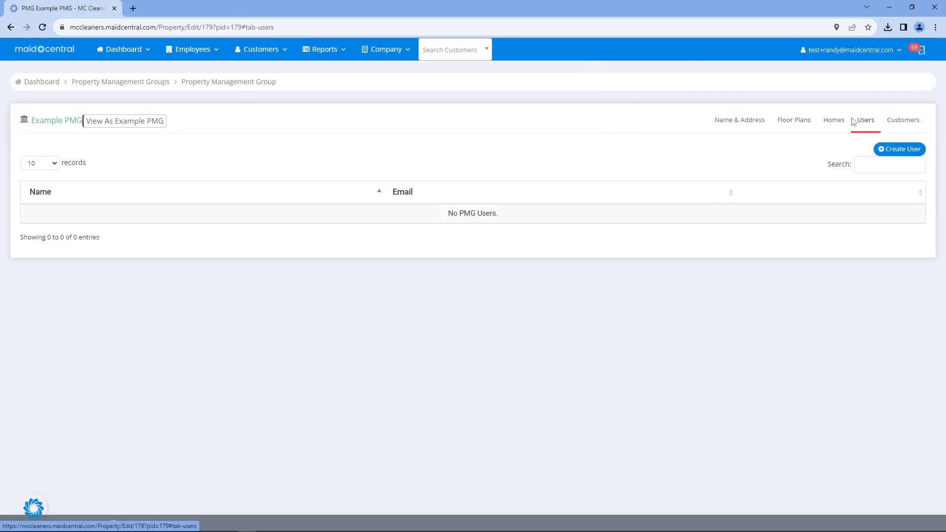
left_click(899, 149)
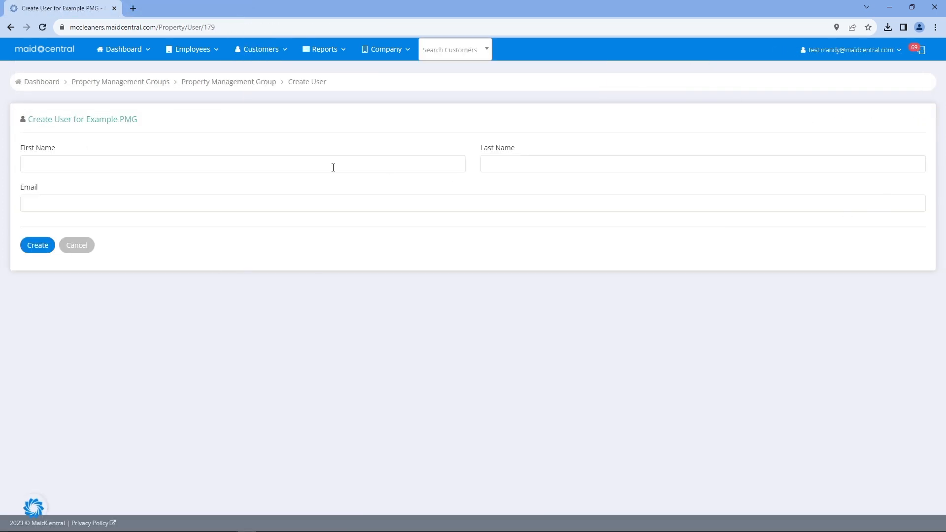
left_click(408, 160)
key("Tab")
key("Tab")
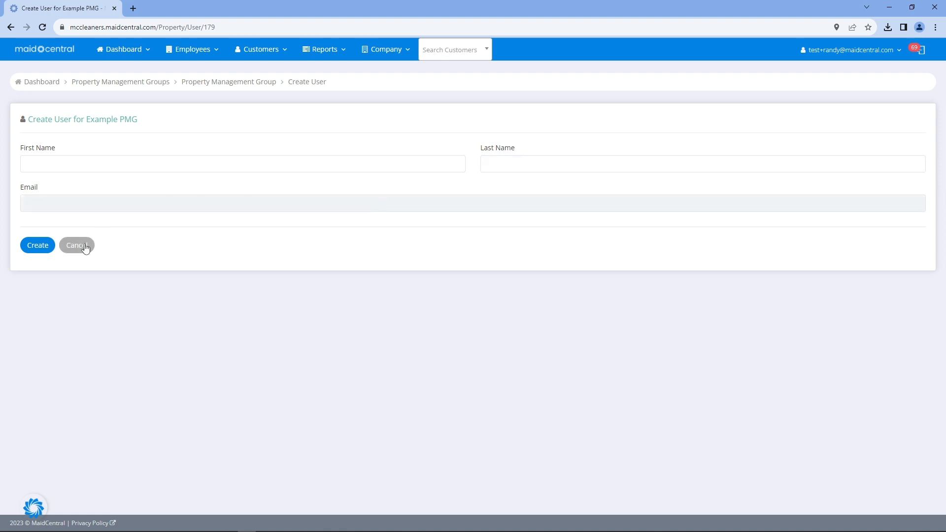
left_click(67, 165)
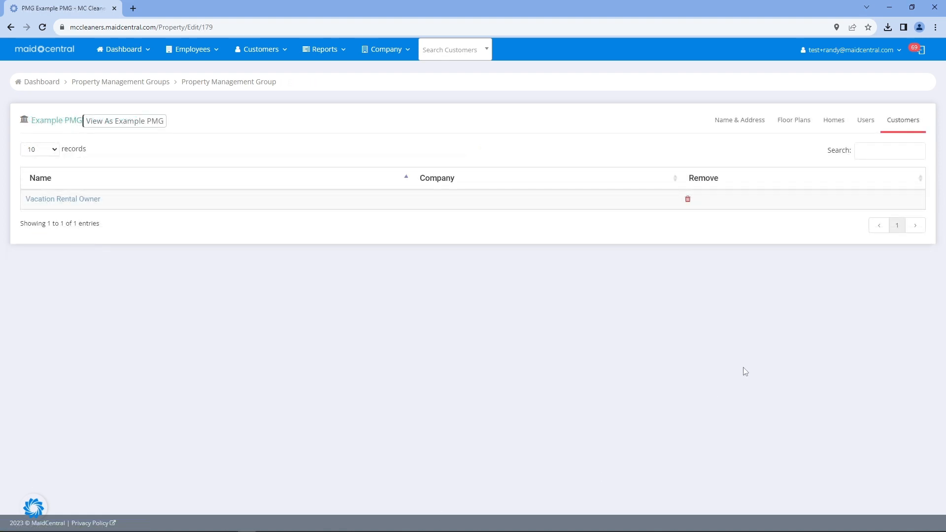
left_click(865, 126)
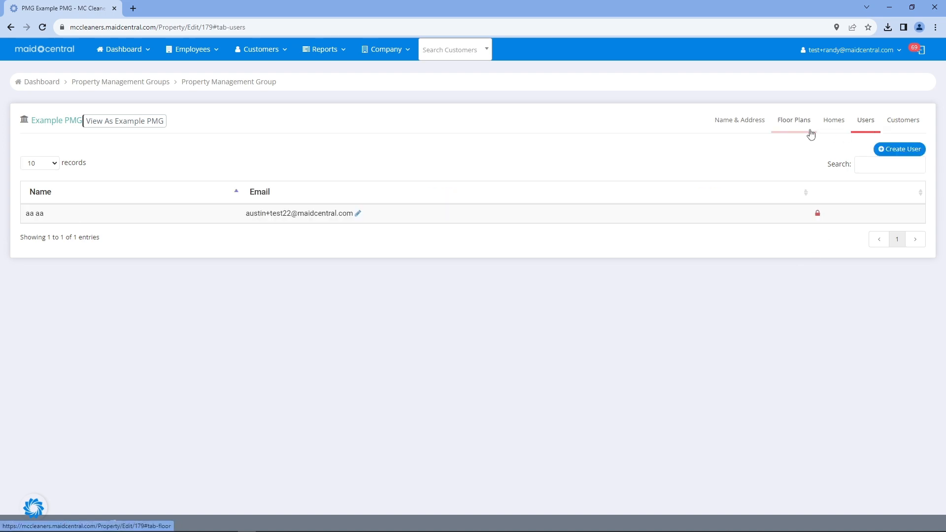
left_click_drag(245, 213, 354, 216)
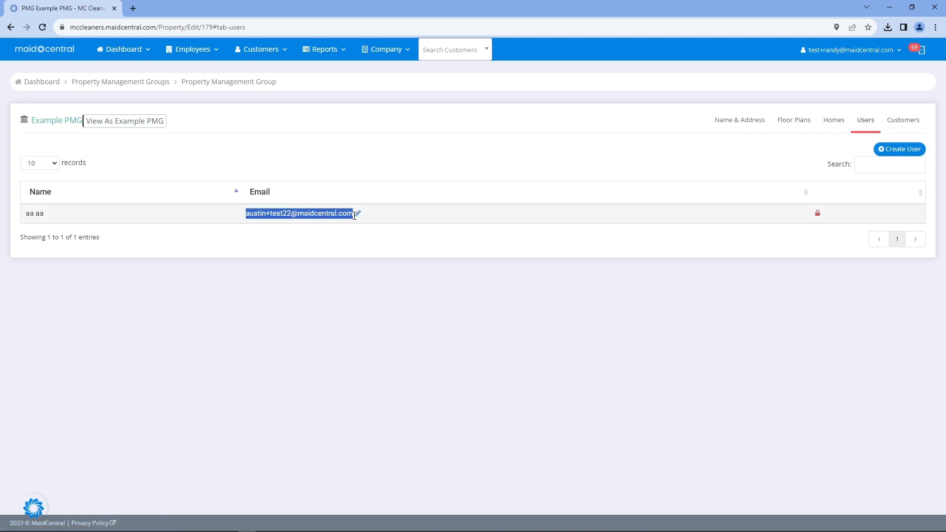
left_click(361, 172)
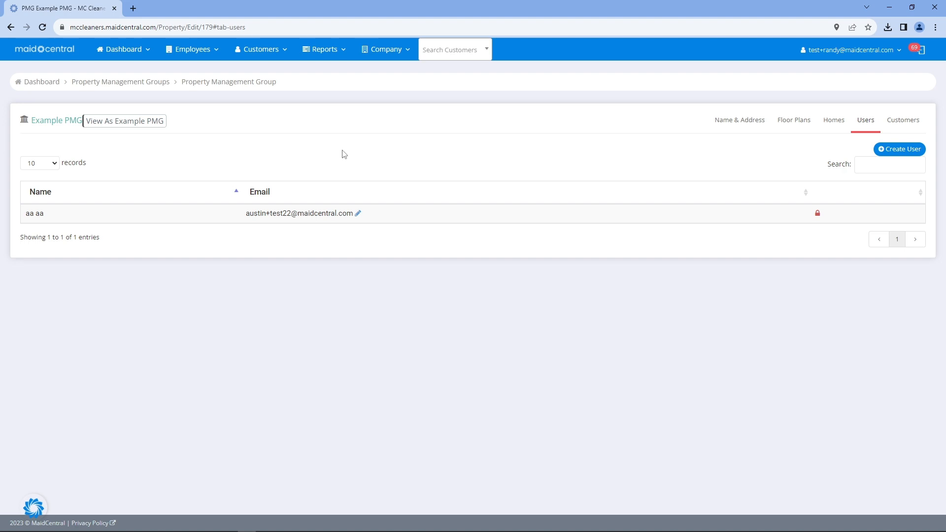
Open the portal as Example PMG and show the Vacation Rental owner's jobs calendar in month view
left_click(133, 127)
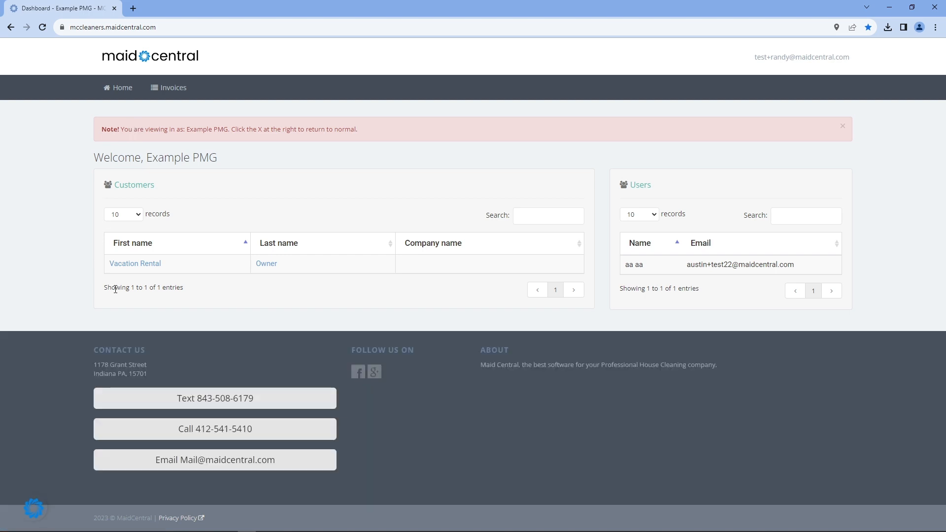
left_click(134, 269)
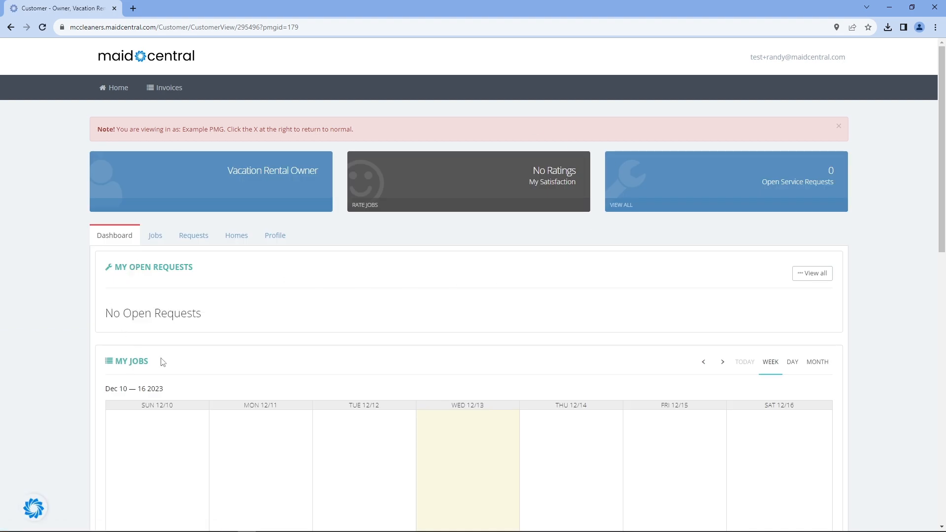
left_click(816, 363)
scroll(596, 327, "down", 4)
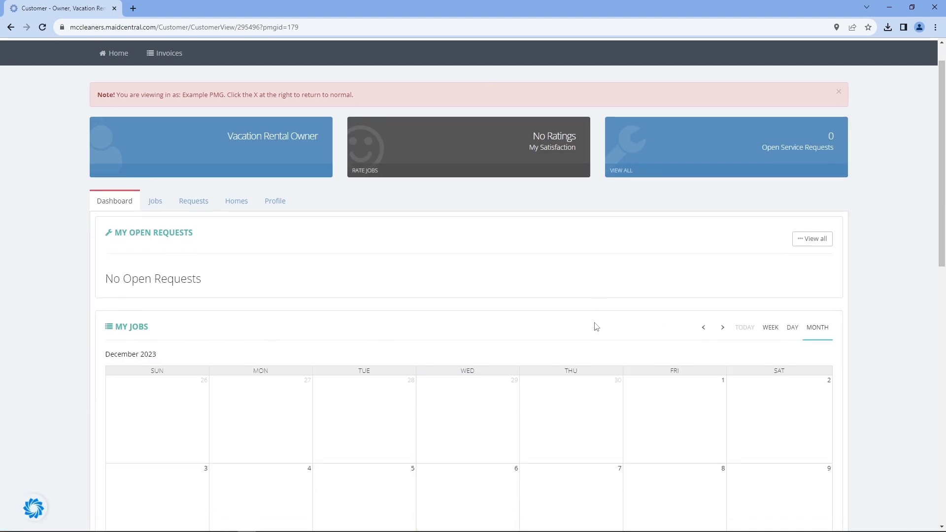
scroll(594, 328, "up", 3)
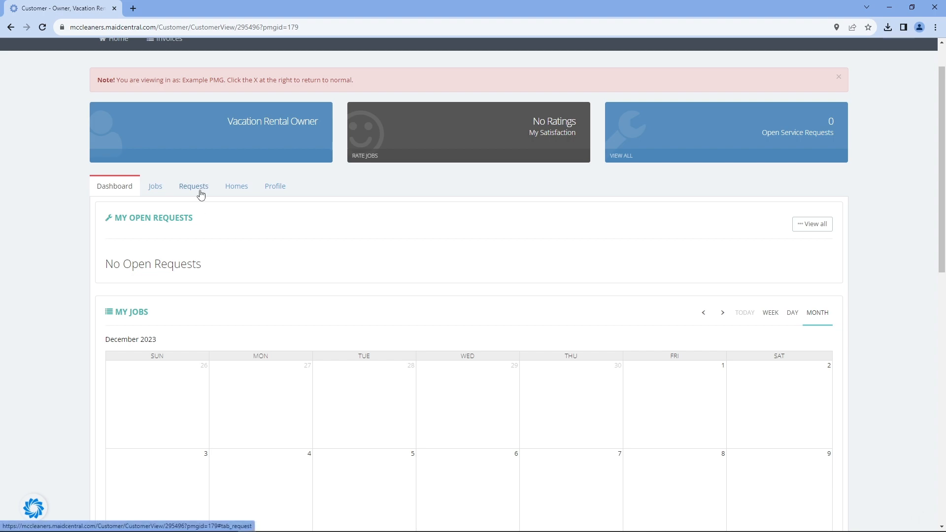
Browse the portal's service requests, homes, notification preferences and job history
left_click(202, 190)
left_click(239, 193)
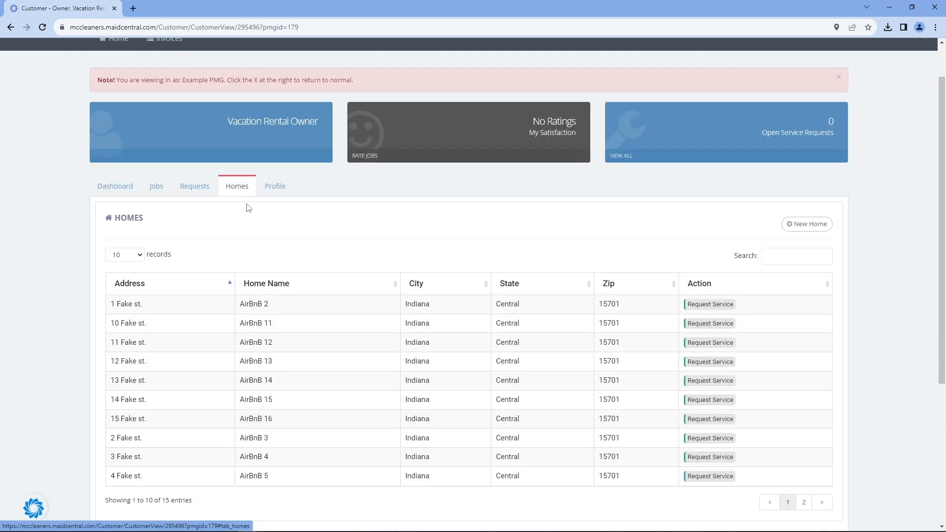
left_click(284, 192)
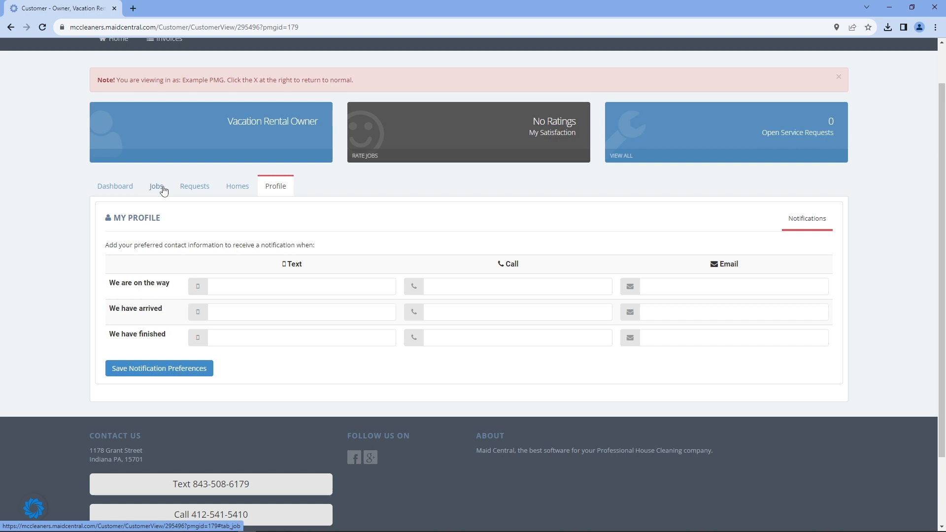
left_click(163, 190)
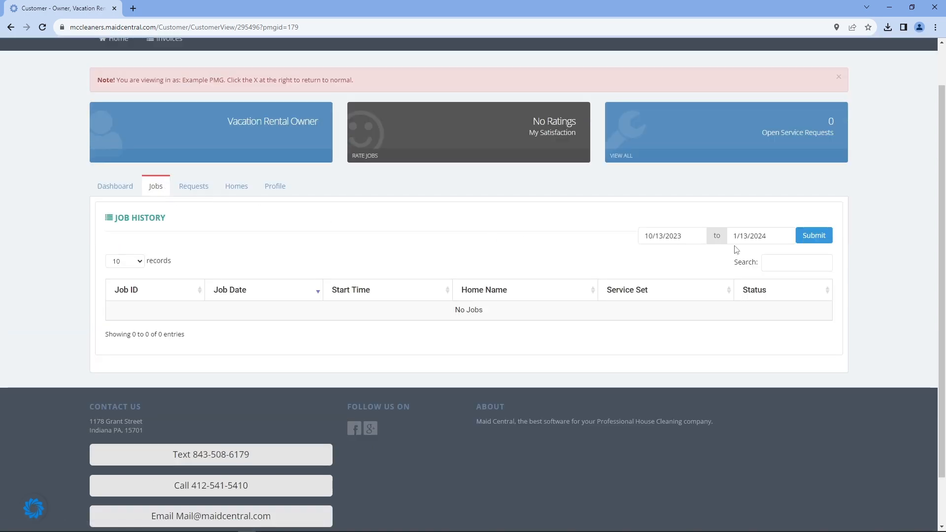
left_click(196, 191)
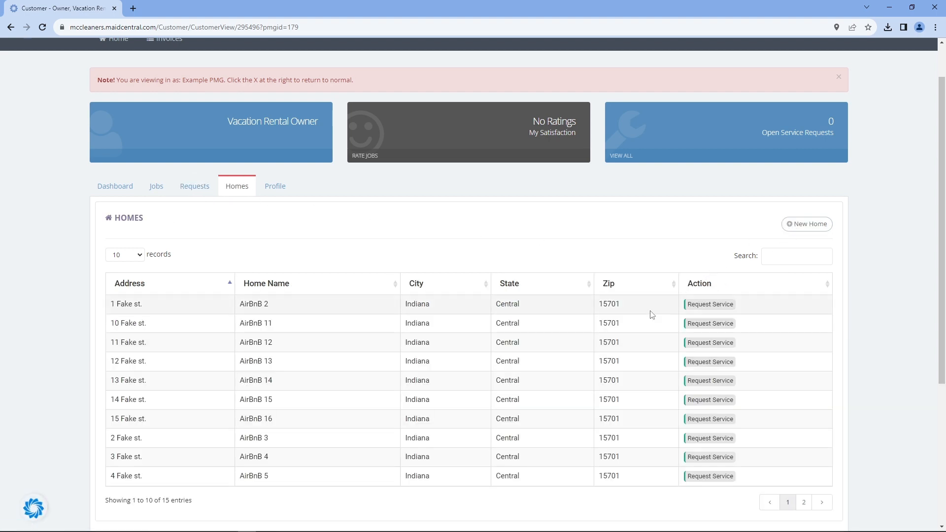
scroll(653, 315, "down", 1)
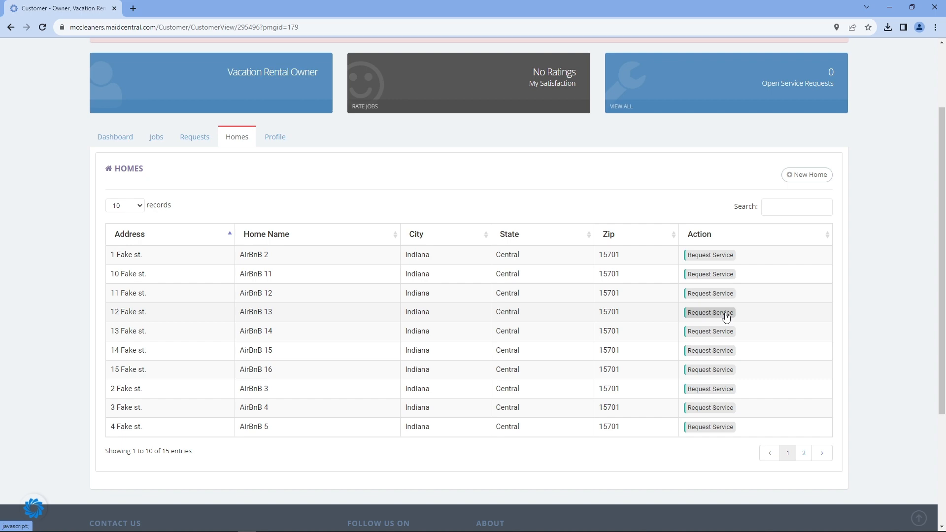
Request an AirBnB Turn Clean for AirBnB 13, available 12/18–12/22/2023, with note 'Thank you!!'
left_click(725, 315)
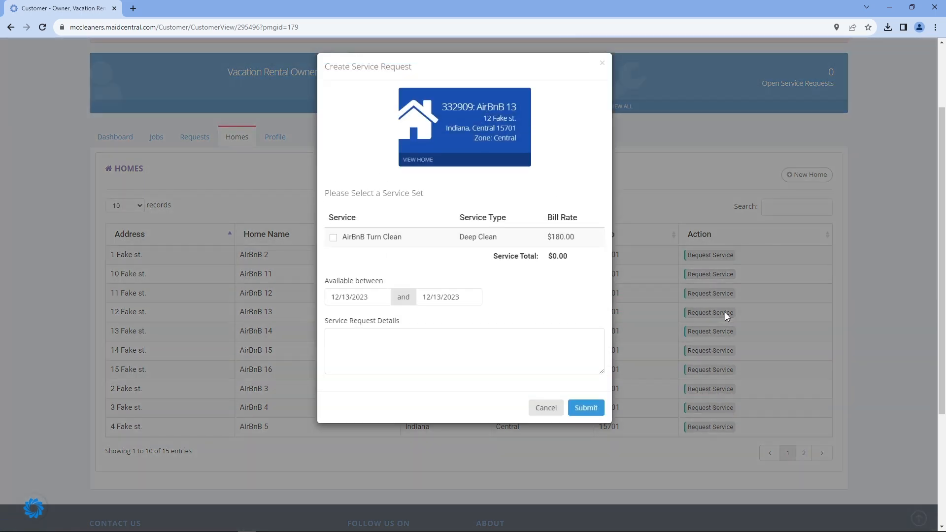
left_click(333, 238)
left_click(370, 297)
left_click(347, 251)
left_click(437, 294)
left_click(495, 251)
left_click(418, 344)
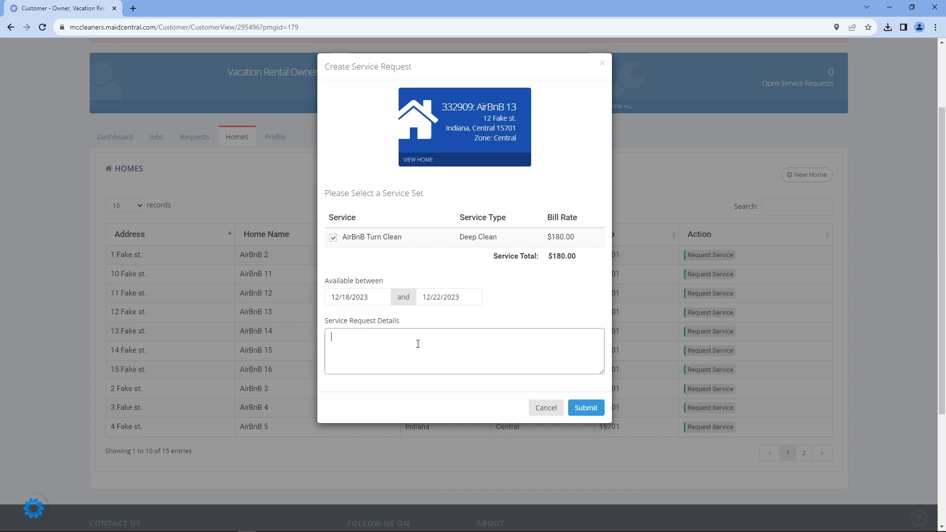
type("Thank you!!")
left_click(585, 408)
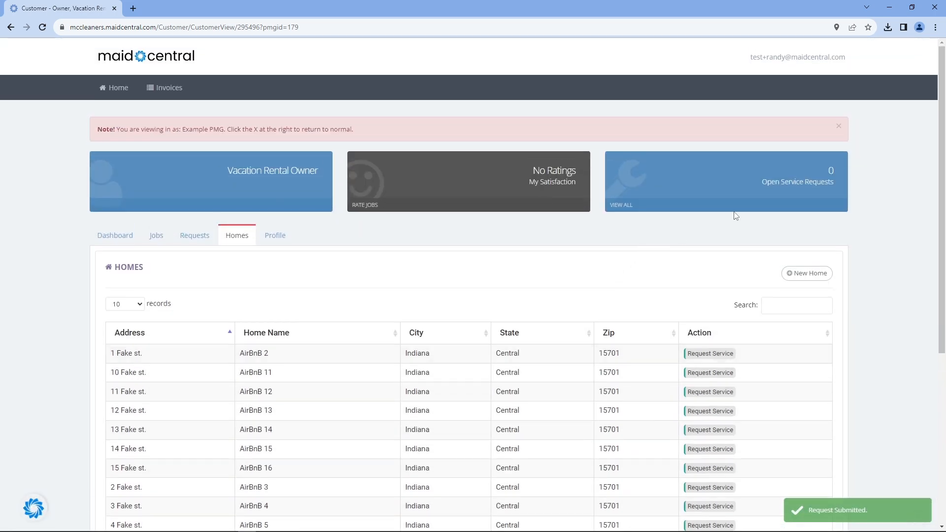
Exit the PMG view and open the owner's new service request from notifications
left_click(839, 125)
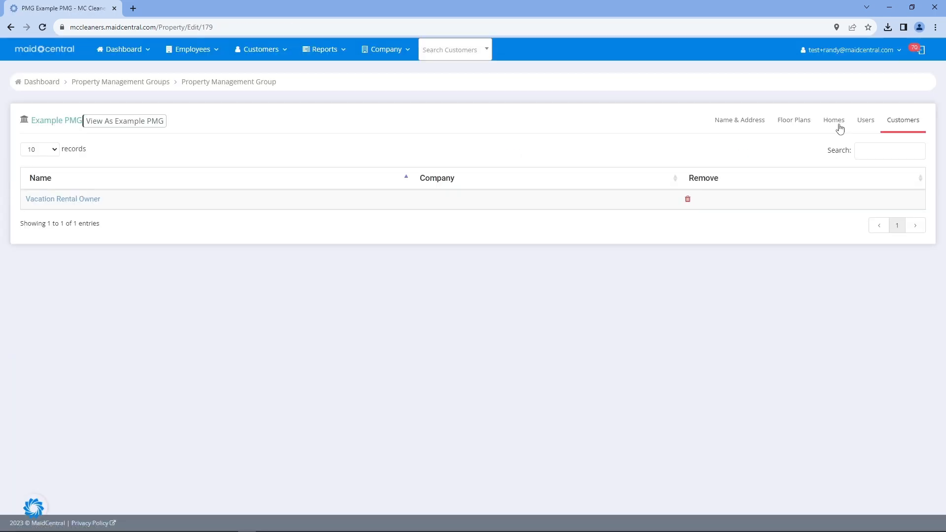
left_click(920, 51)
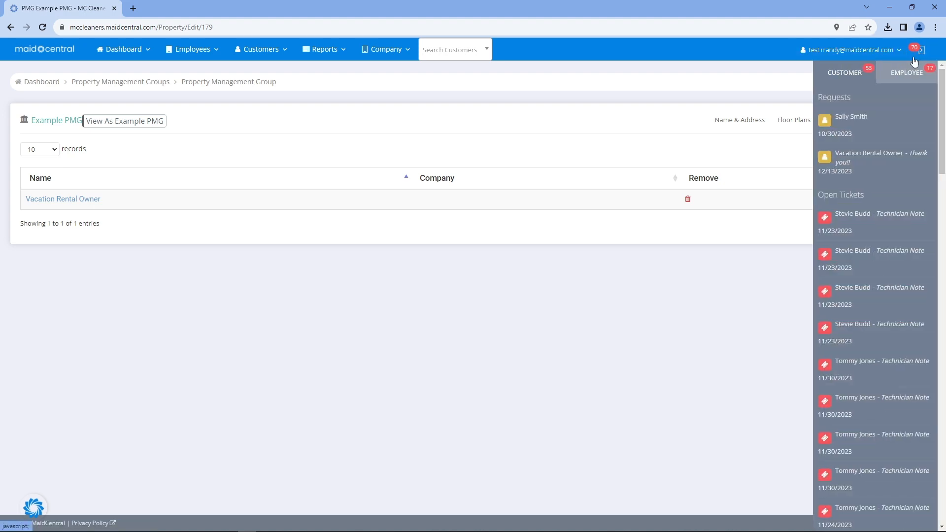
left_click(862, 167)
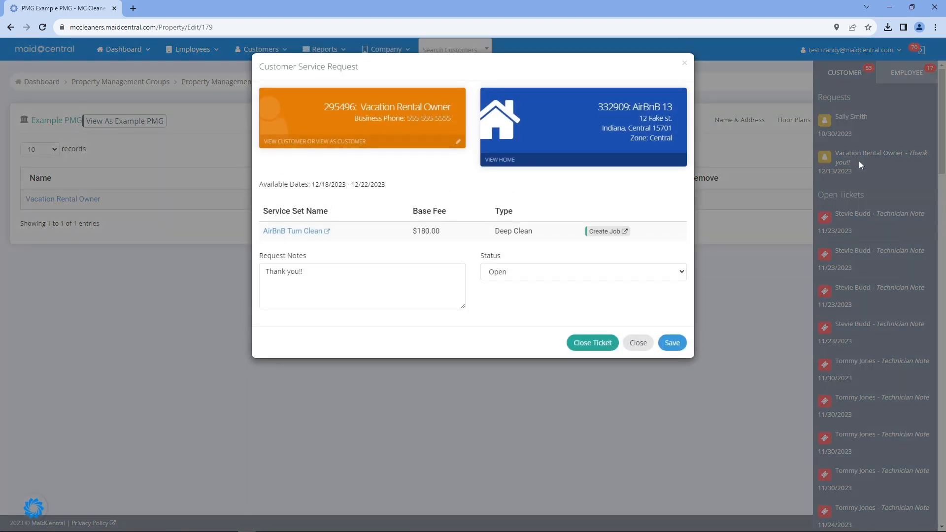
Review the requested dates and note, then create a job from the request
left_click_drag(262, 187, 414, 189)
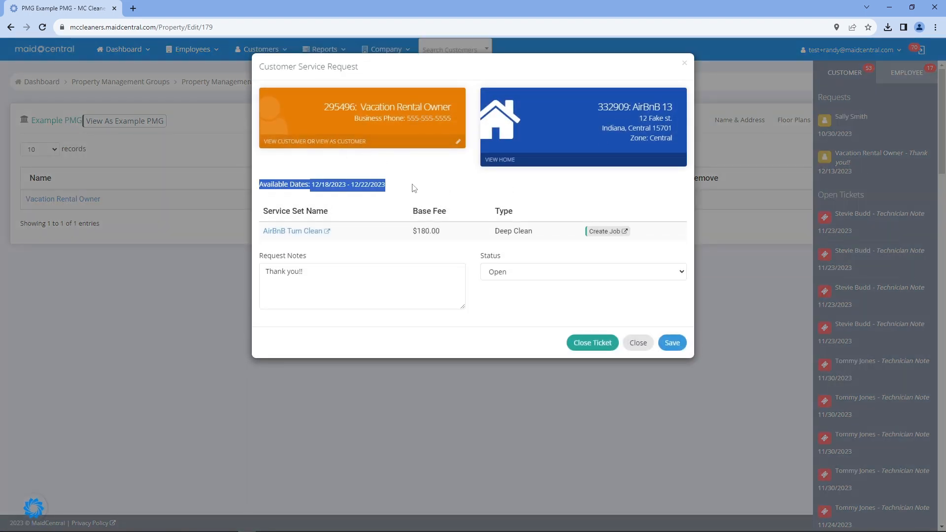
triple_click(275, 271)
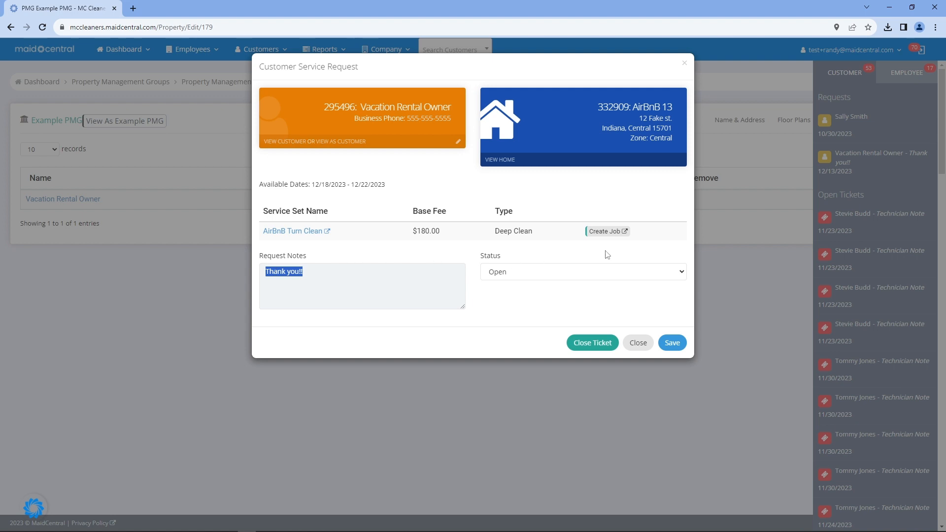
left_click(606, 231)
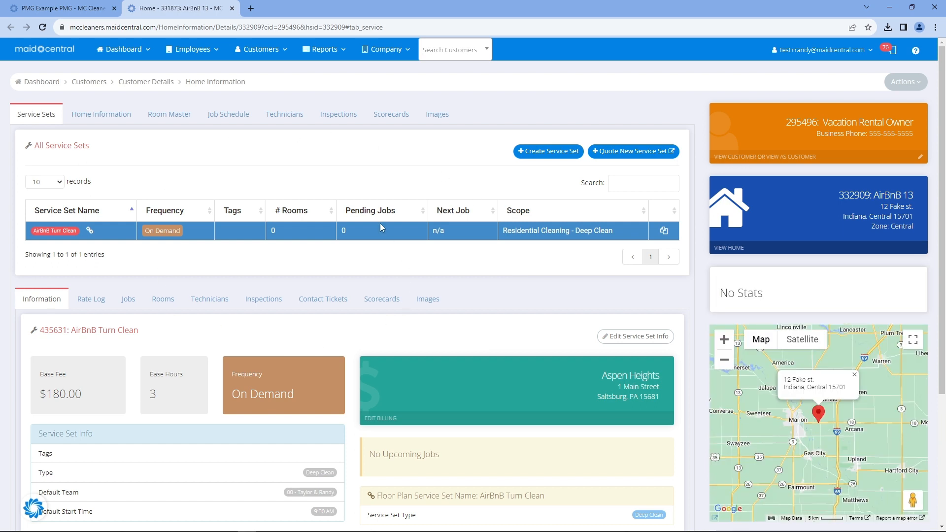
Schedule AirBnB 13's individual job on the Jobs calendar for December 20, 2023 at 9:00 AM
left_click(129, 300)
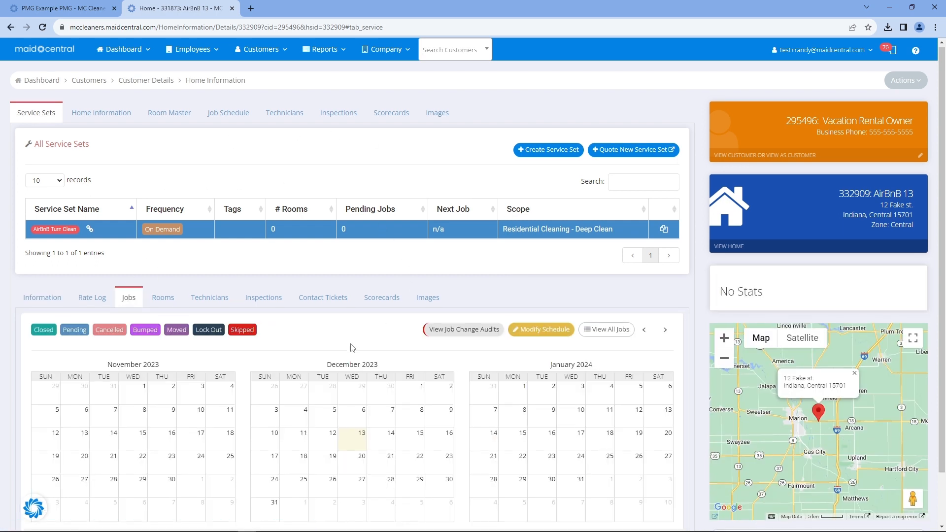
scroll(352, 347, "down", 1)
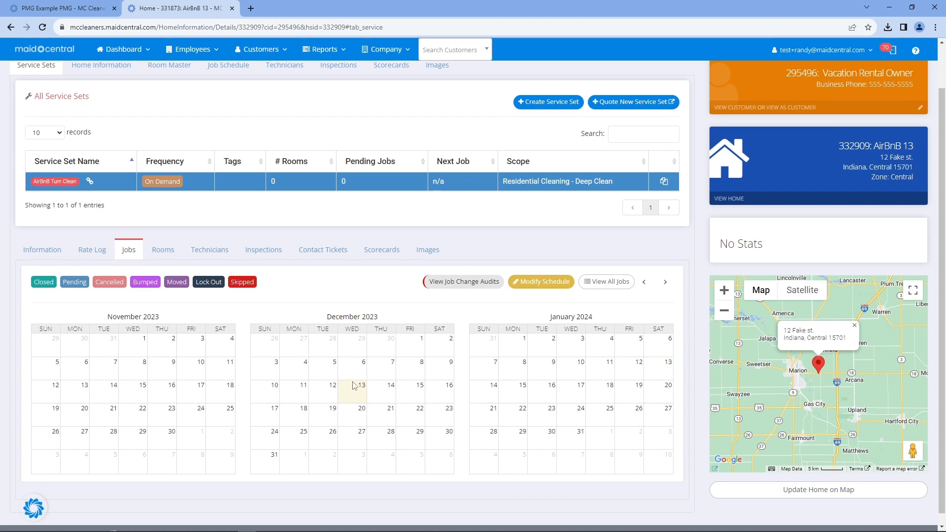
left_click(355, 420)
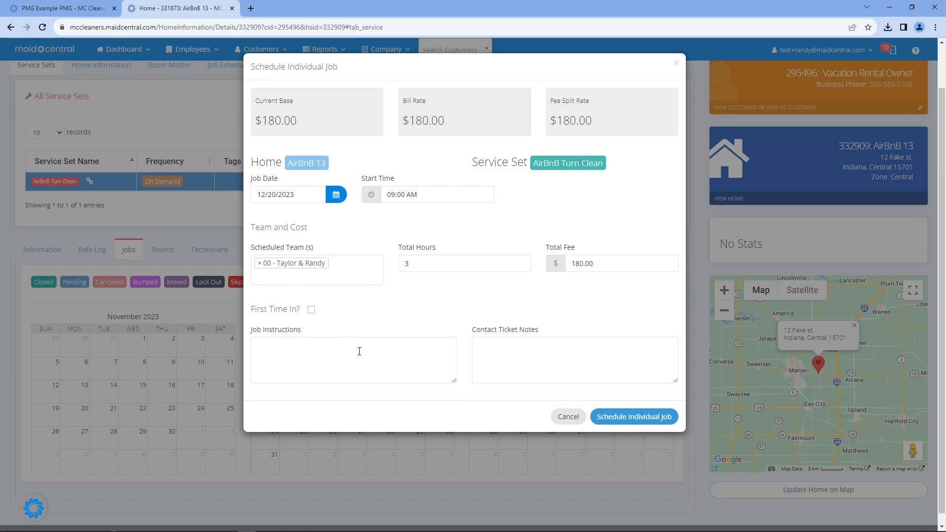
left_click(633, 419)
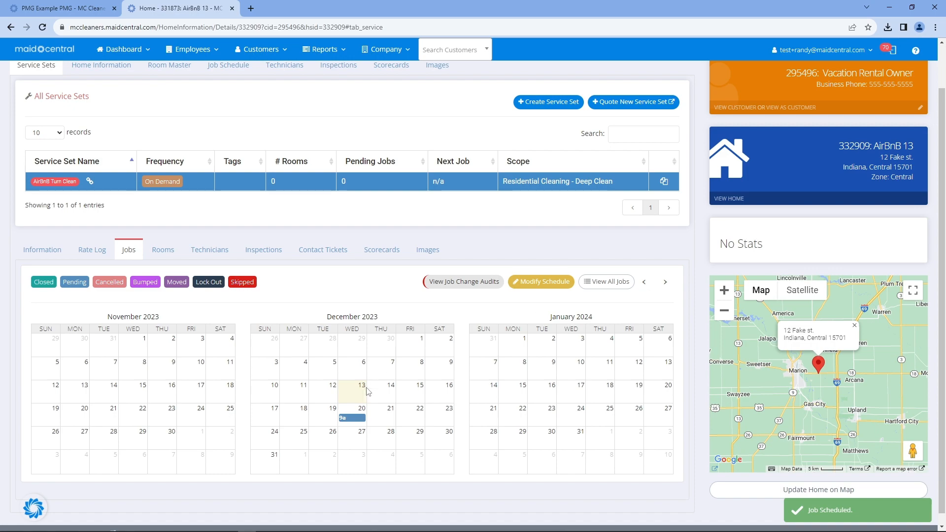
Review the December 20 job's worksheet, noting its special instructions and equipment note
left_click(356, 424)
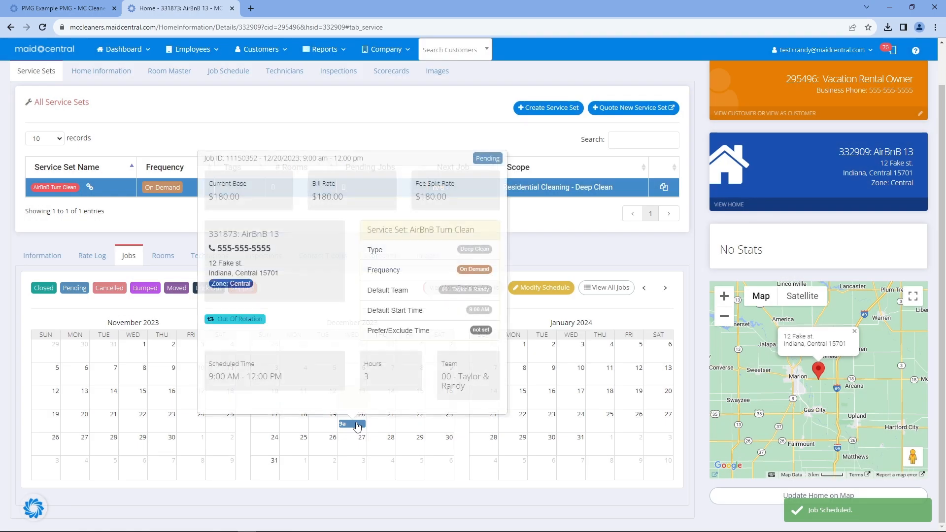
left_click(356, 425)
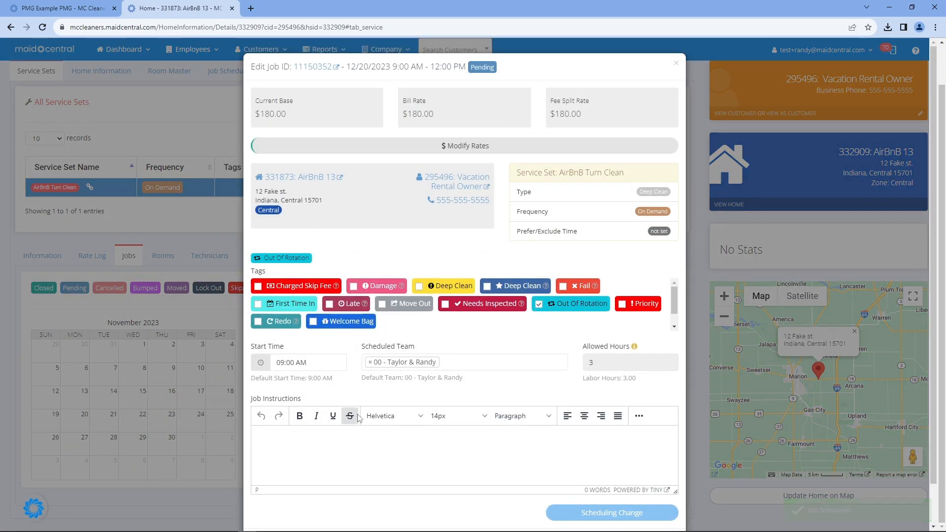
left_click(316, 69)
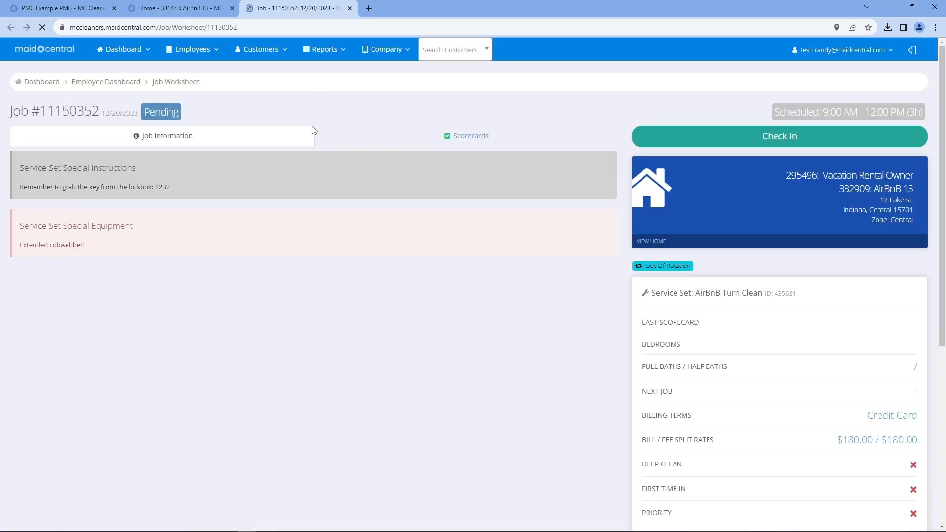
left_click_drag(181, 186, 17, 173)
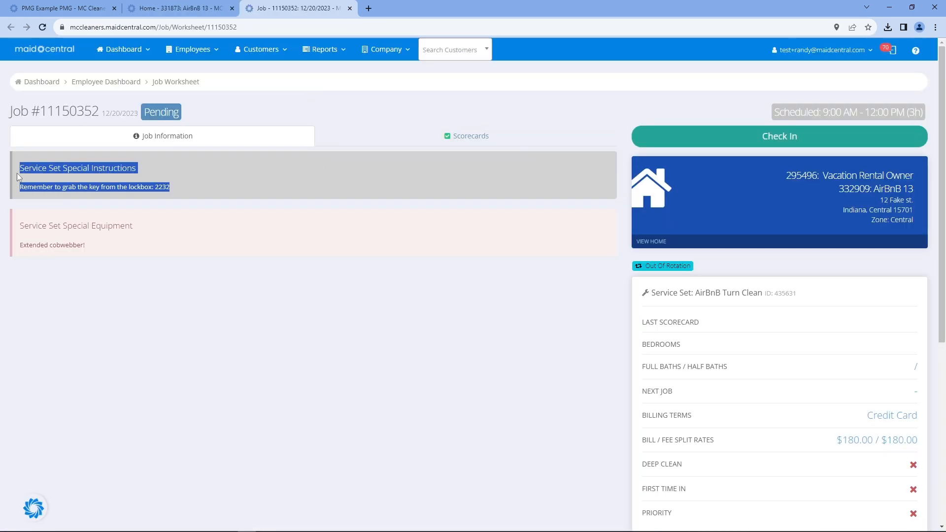
left_click_drag(87, 245, 12, 228)
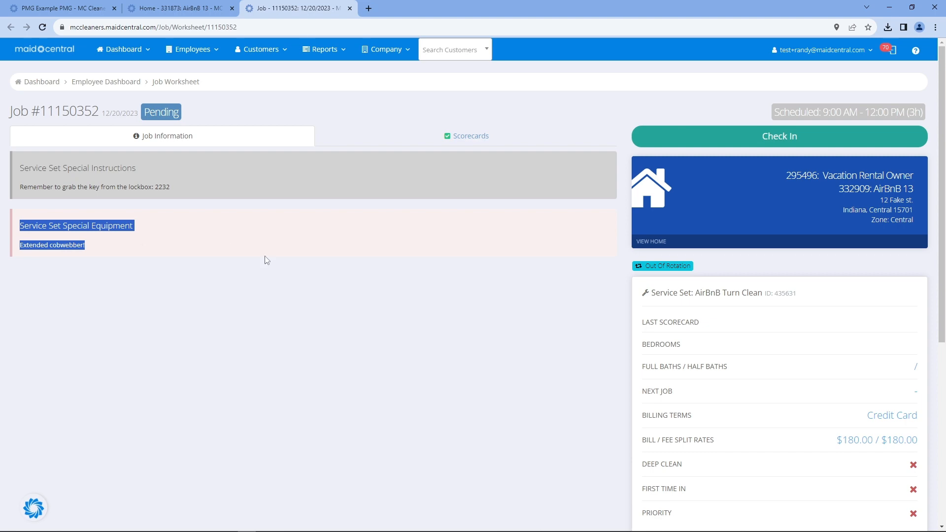
left_click(350, 8)
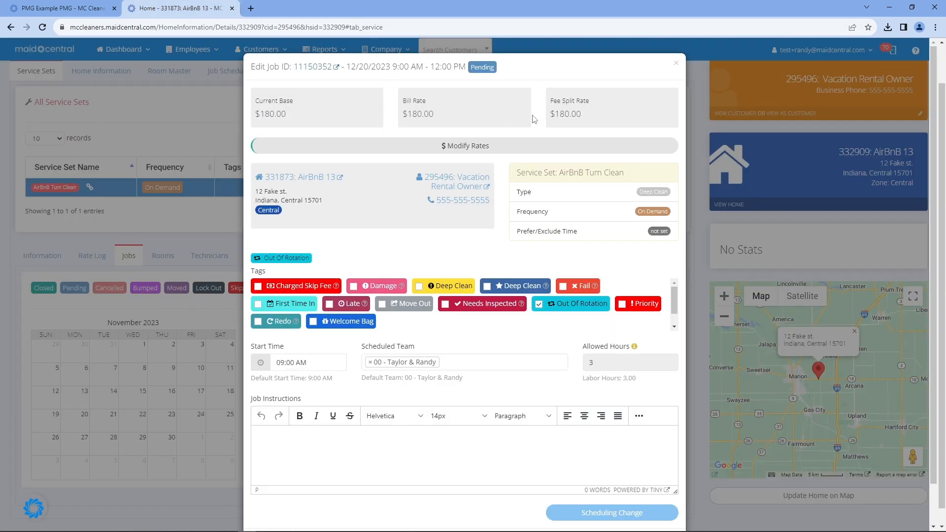
left_click(676, 69)
Close the owner's AirBnB 13 service request ticket and return to the dashboard
left_click(893, 50)
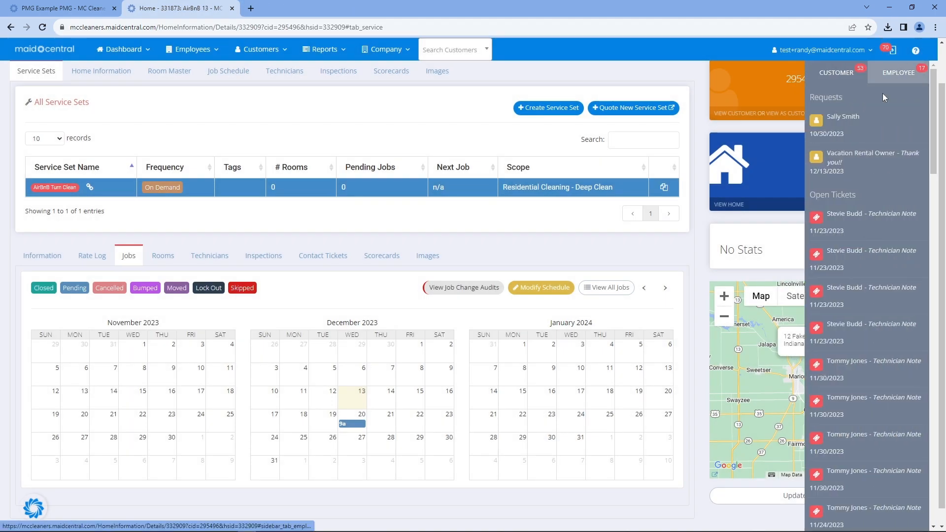
left_click(869, 156)
left_click(590, 341)
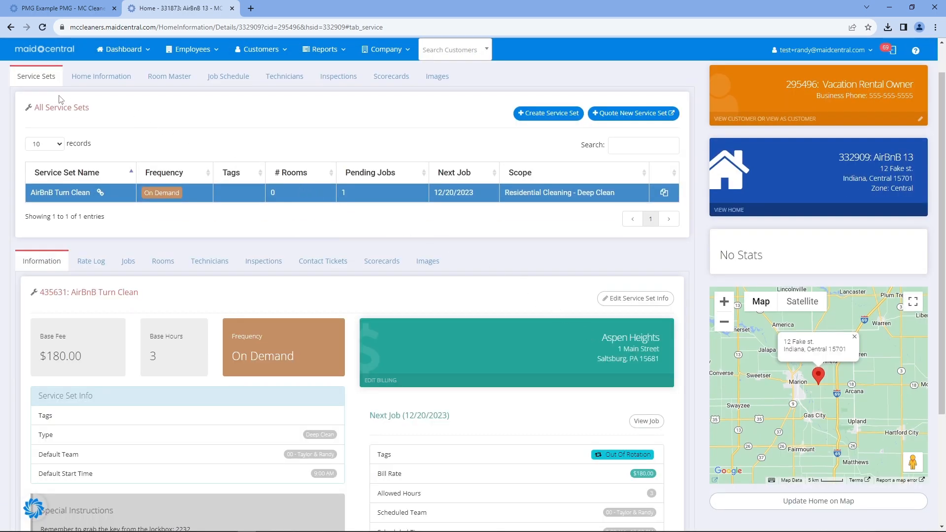
left_click(44, 50)
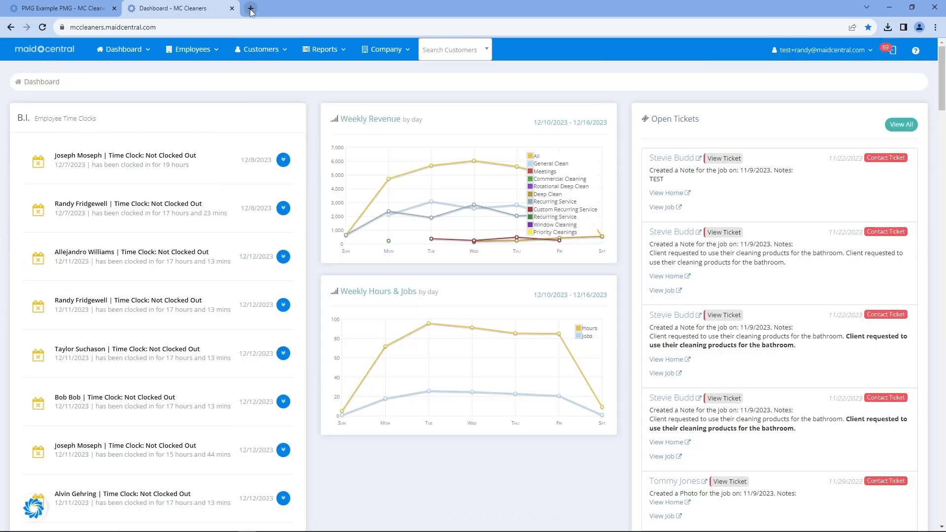
Go to support.maidcentral.com in a new browser tab
left_click(250, 9)
type("support.")
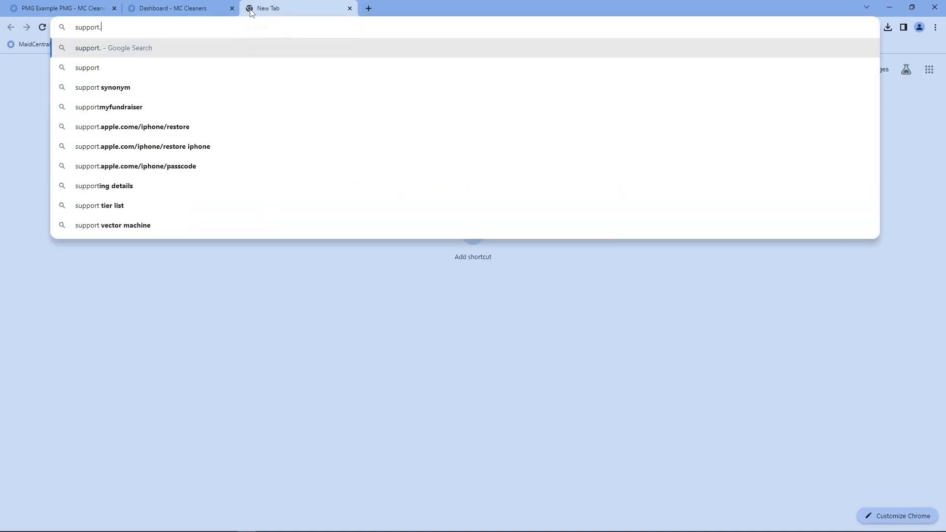
type("maidcentral.com")
key("Return")
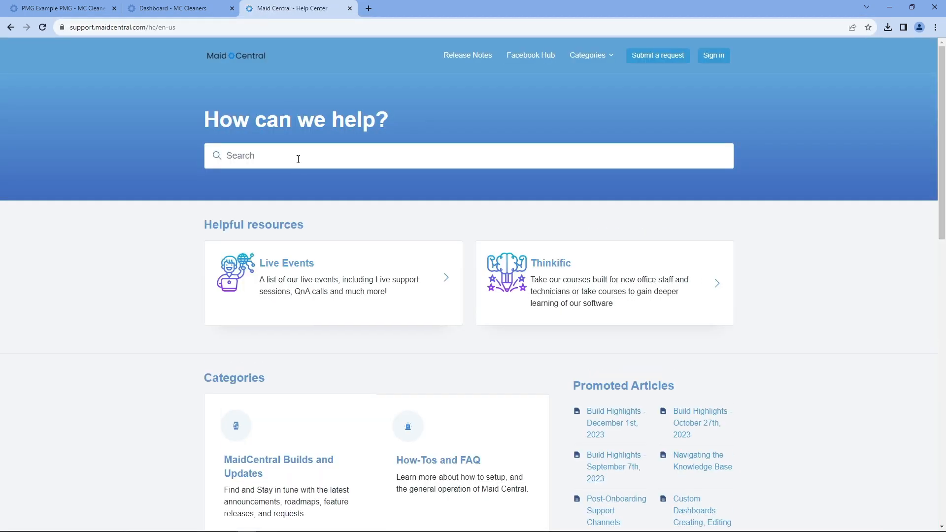
Search the help articles for 'pmg' and locate How To Set Up a Property Management Group
type("pmg")
key("Return")
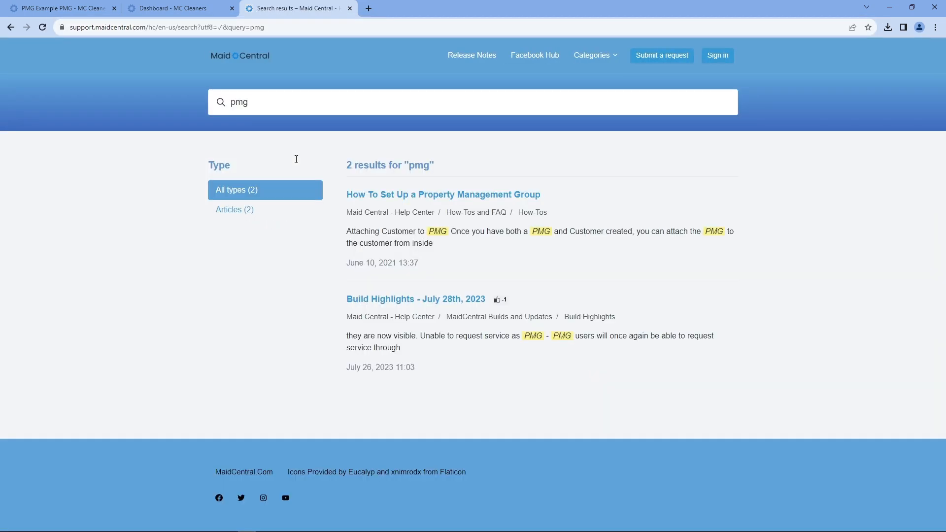
left_click_drag(568, 190, 345, 196)
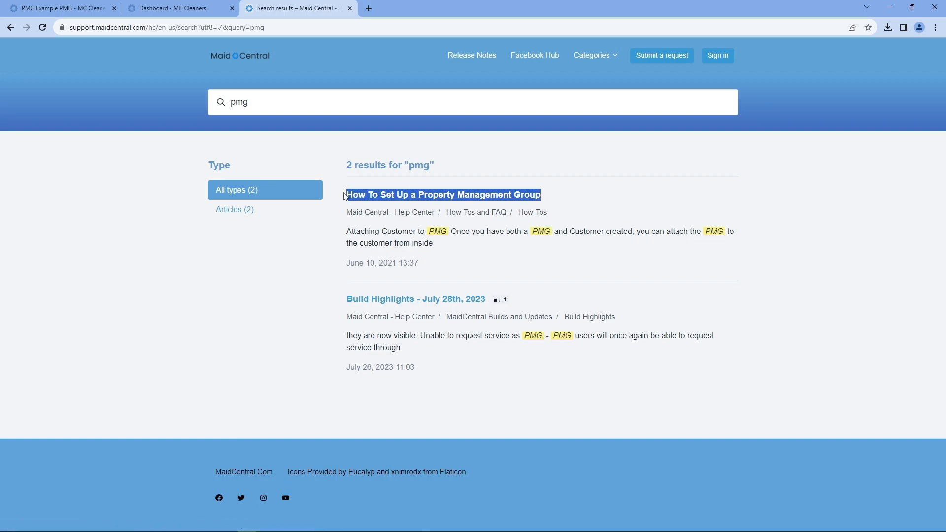